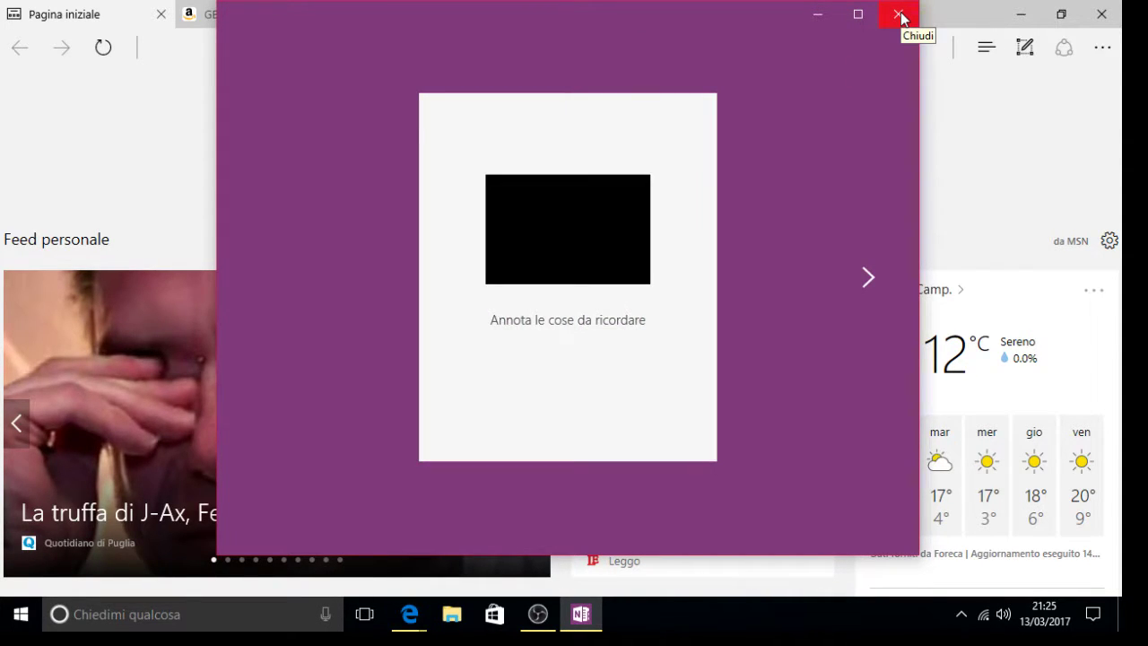
- Switch to the Store, check for updates to the installed apps, and close the Store
click(16, 622)
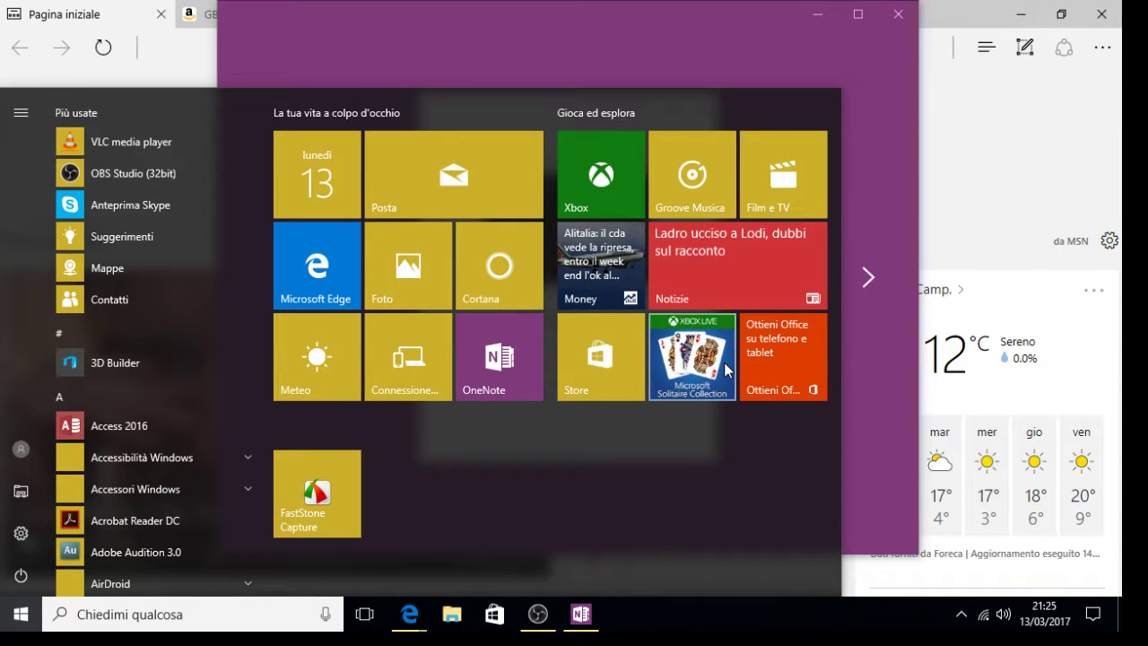
click(691, 359)
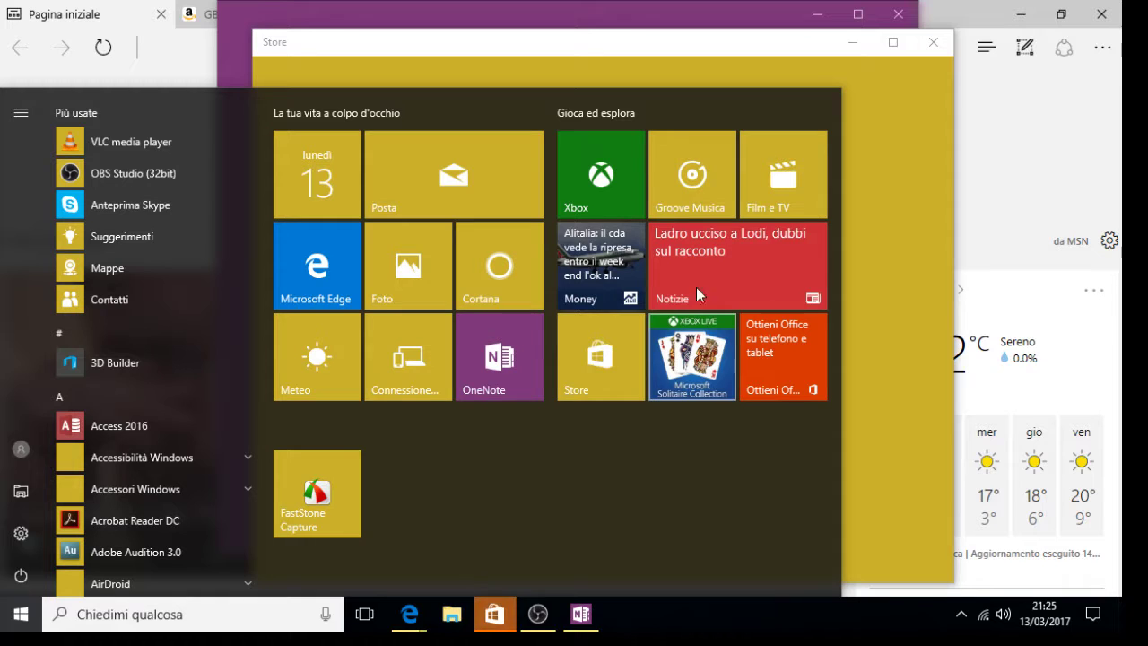
click(885, 95)
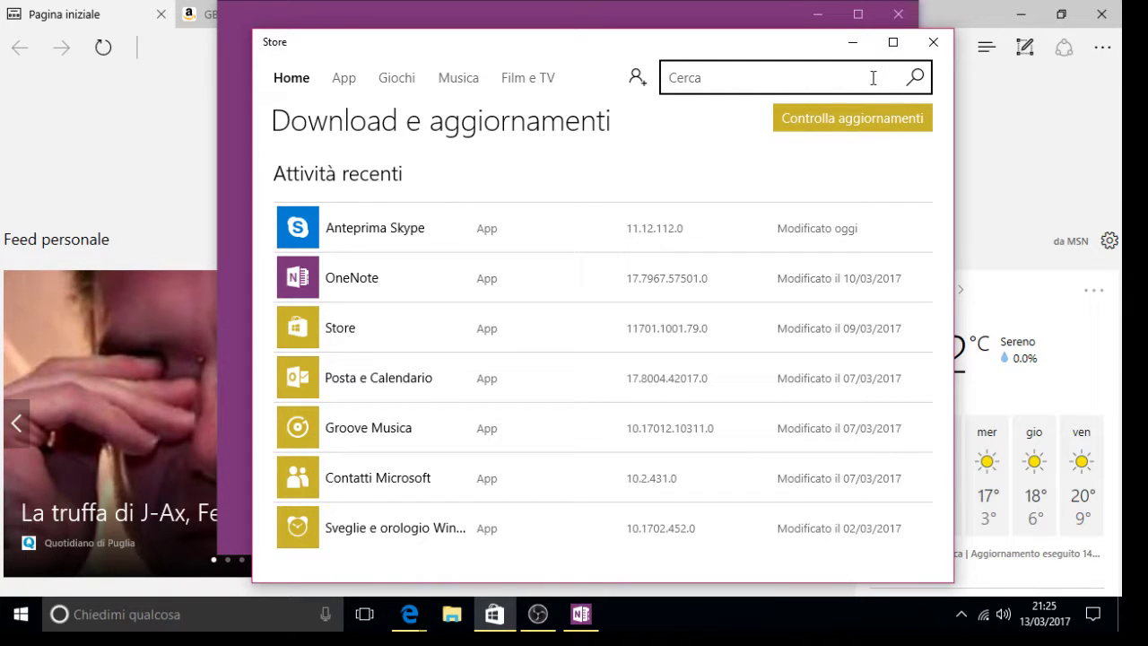
click(850, 118)
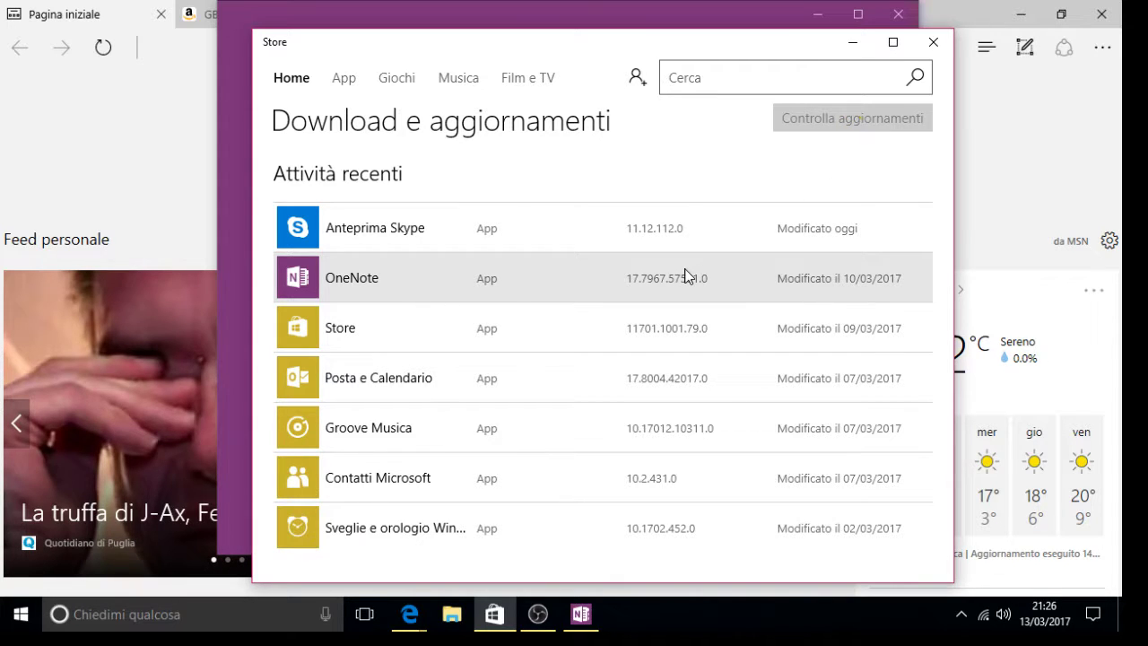
click(938, 43)
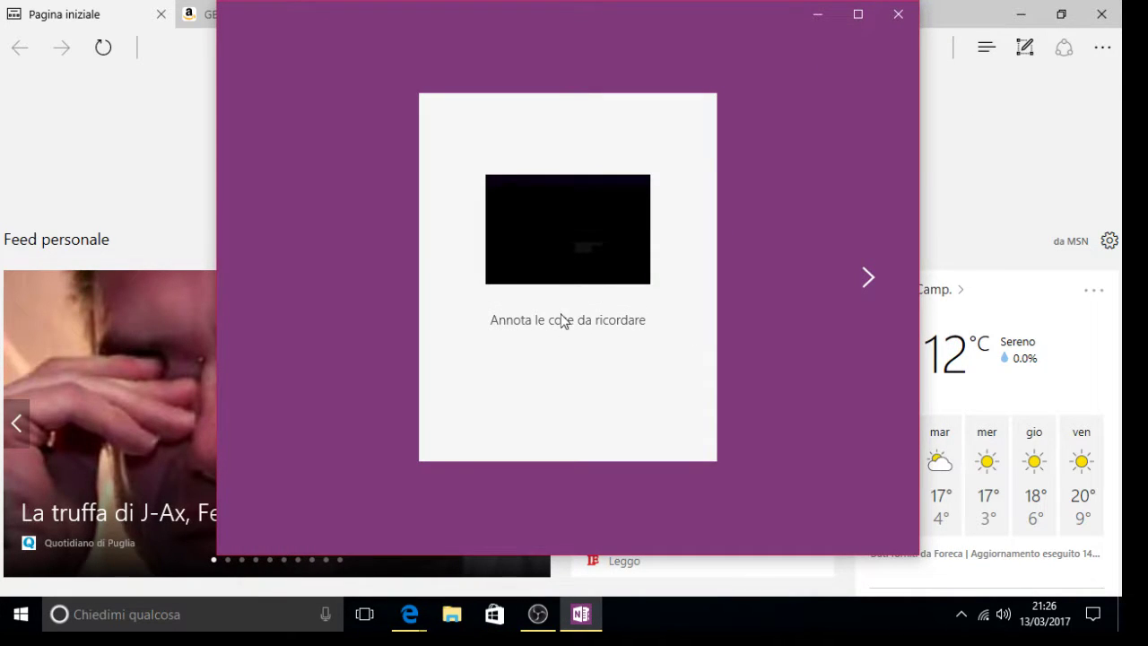
- Page through the OneNote introduction up to the sign-in account choice and close OneNote
click(865, 277)
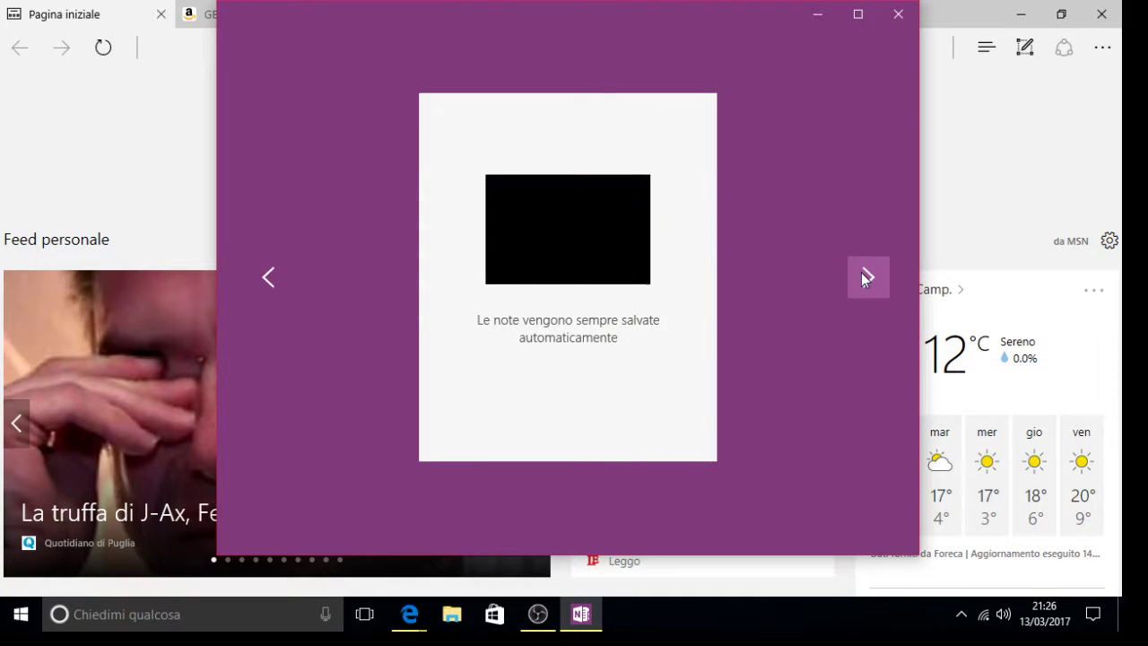
click(864, 274)
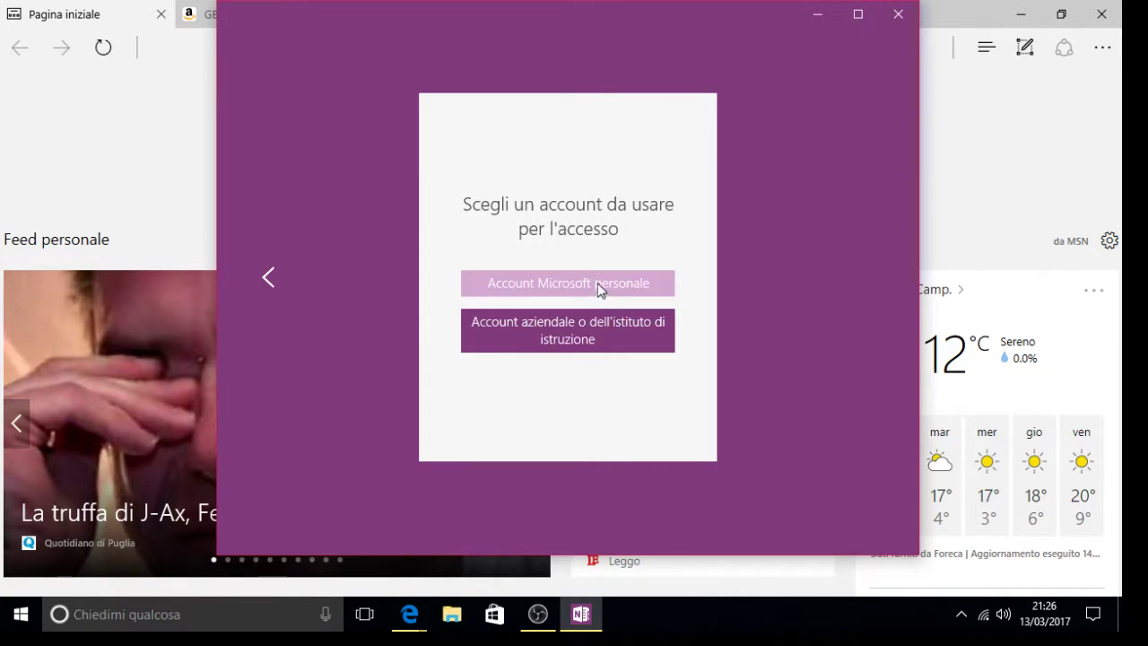
click(887, 24)
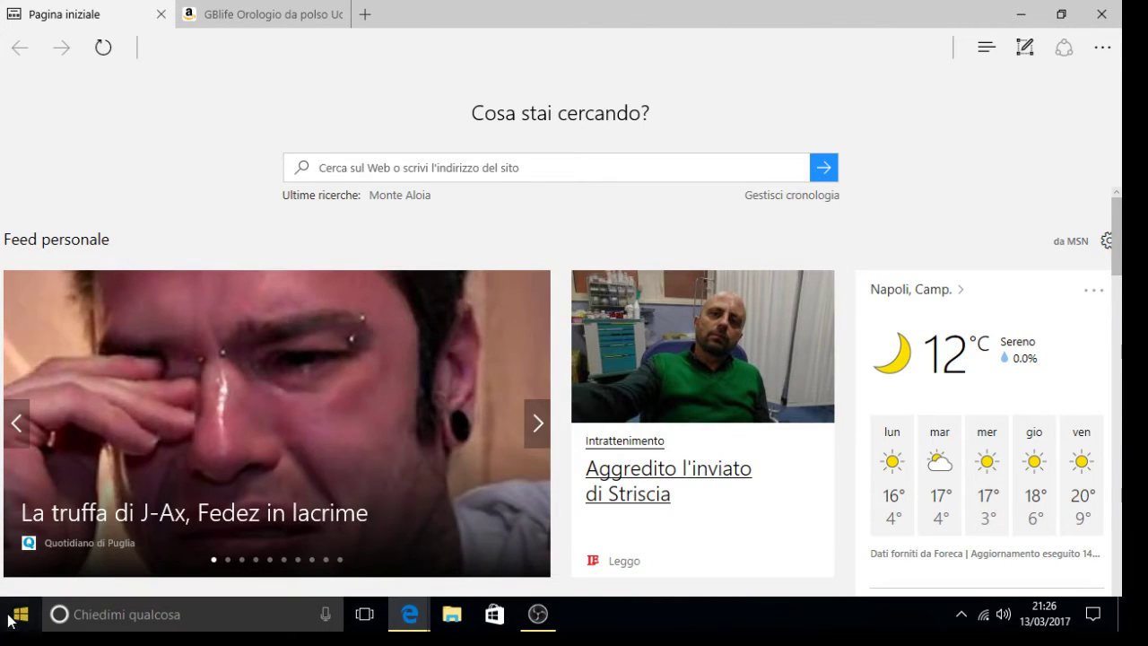
click(18, 615)
scroll(211, 480, down, 4)
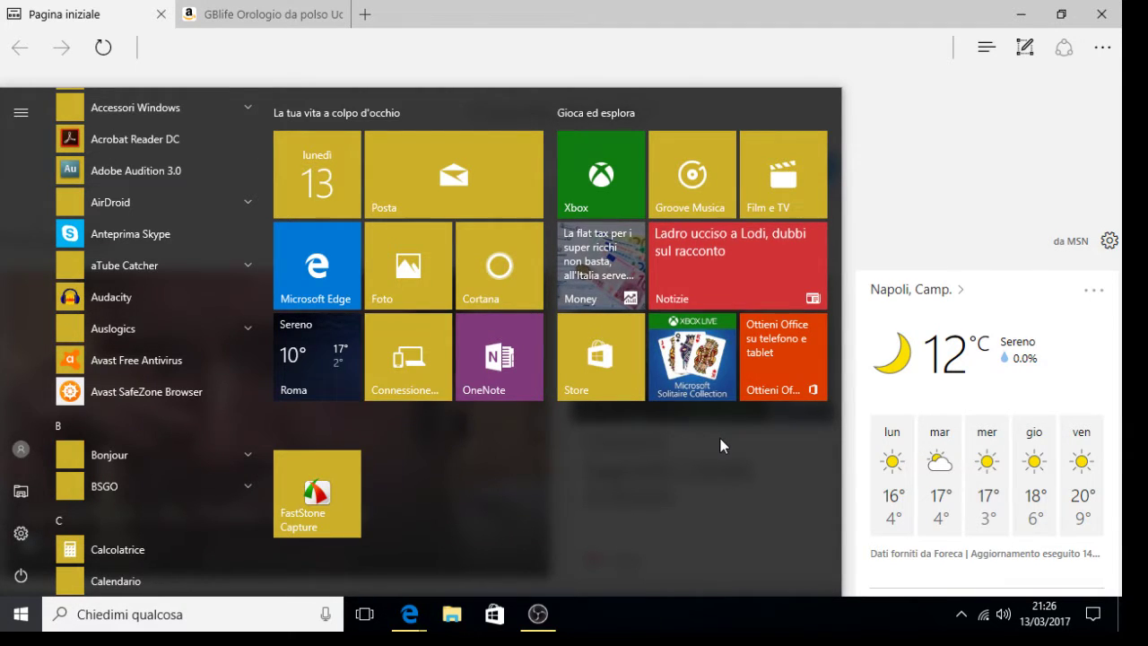
key(Escape)
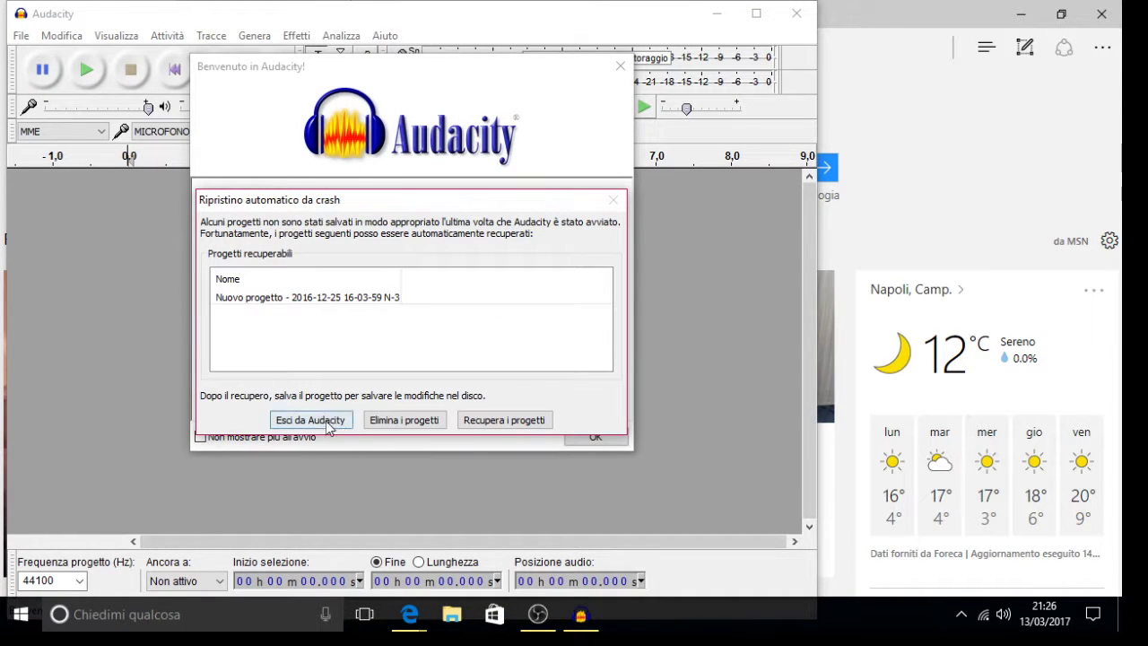
click(525, 419)
click(602, 437)
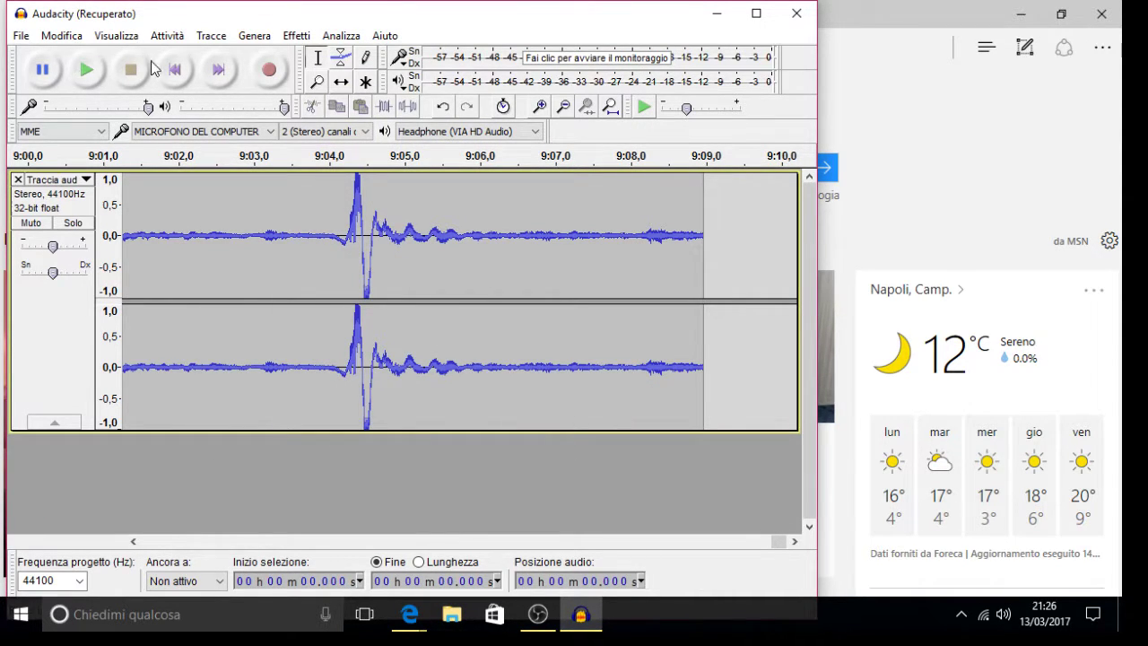
- Record a new stereo track of about 2 seconds in the recovered project and stop the recording
click(269, 72)
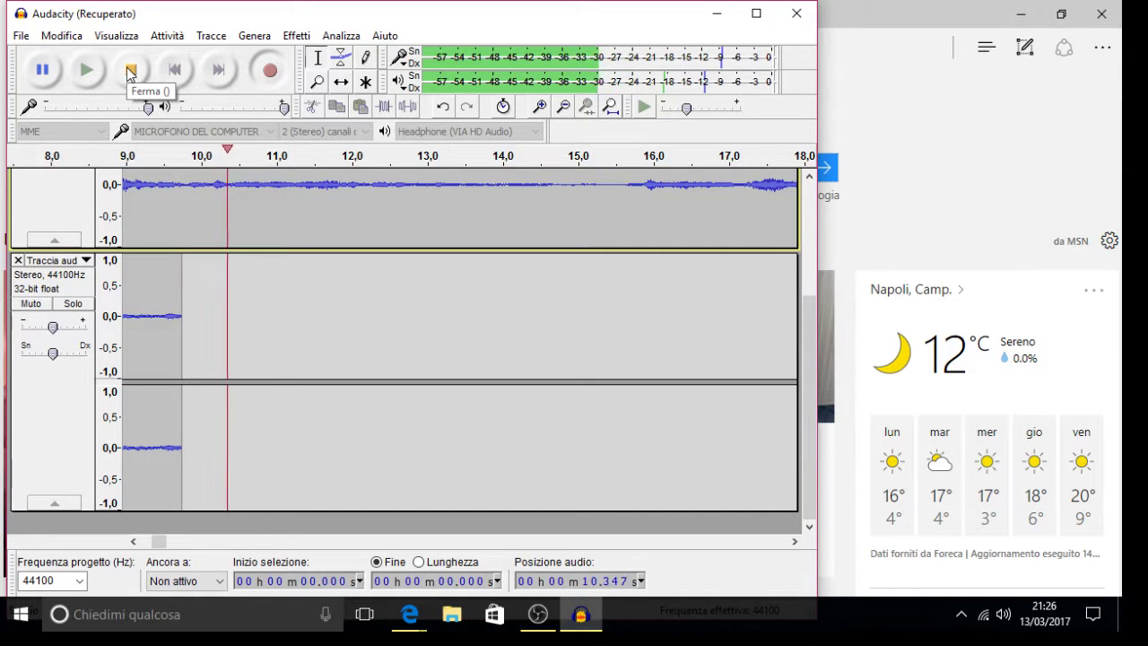
click(130, 72)
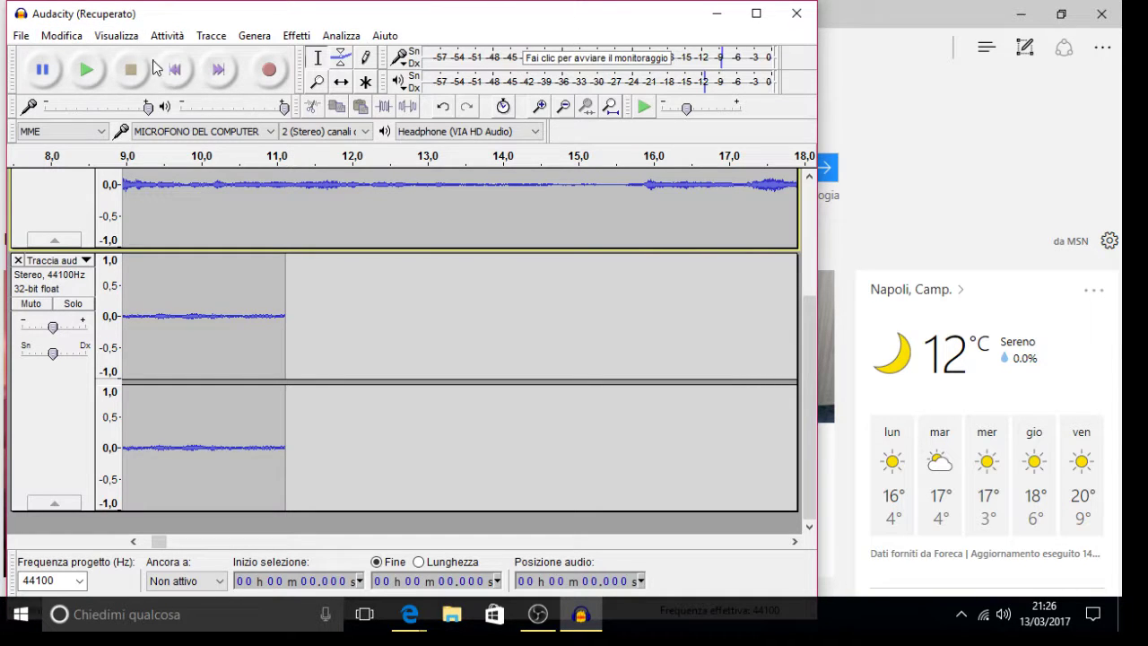
- Create a new empty audio project and record a stereo microphone track of about 16 seconds in it
click(20, 35)
click(41, 55)
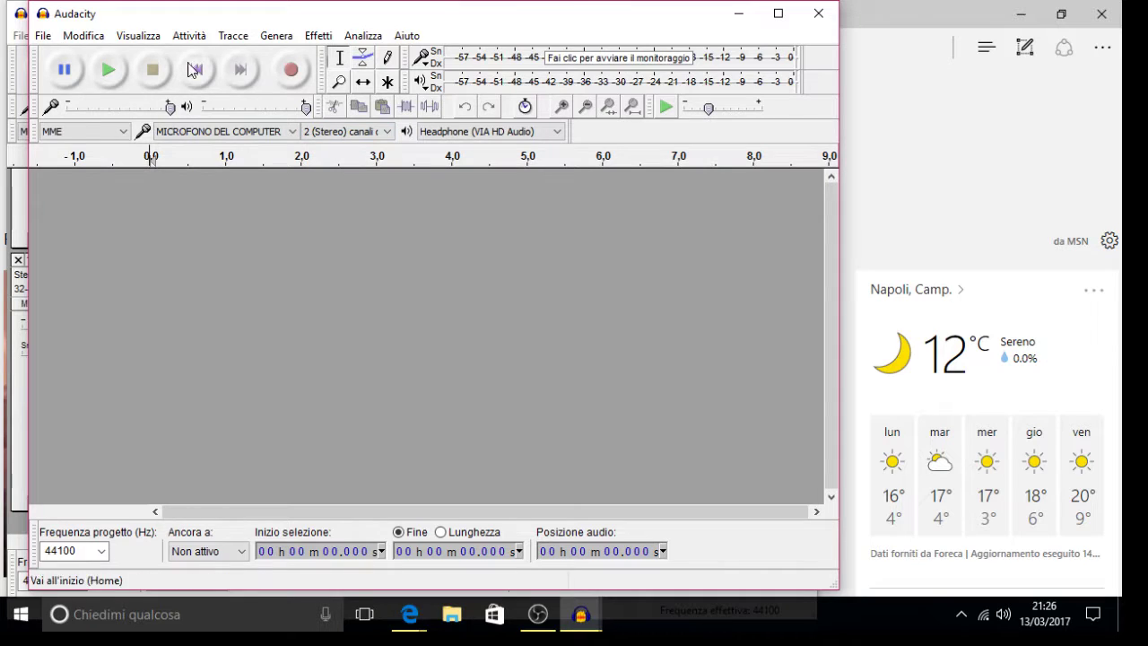
click(290, 70)
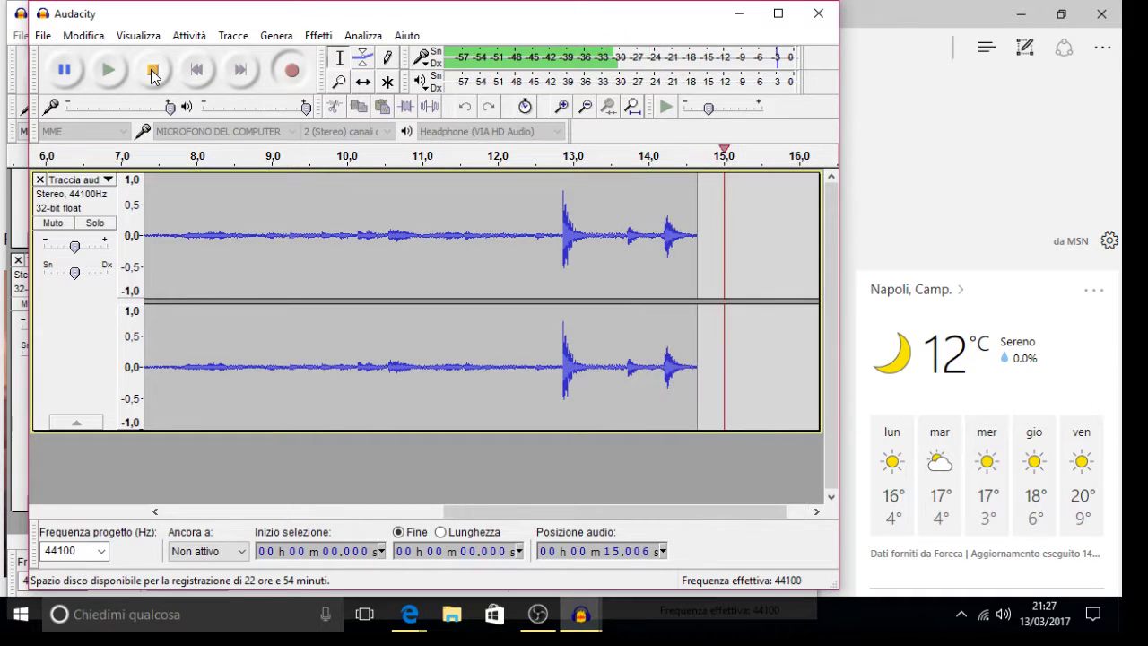
click(152, 74)
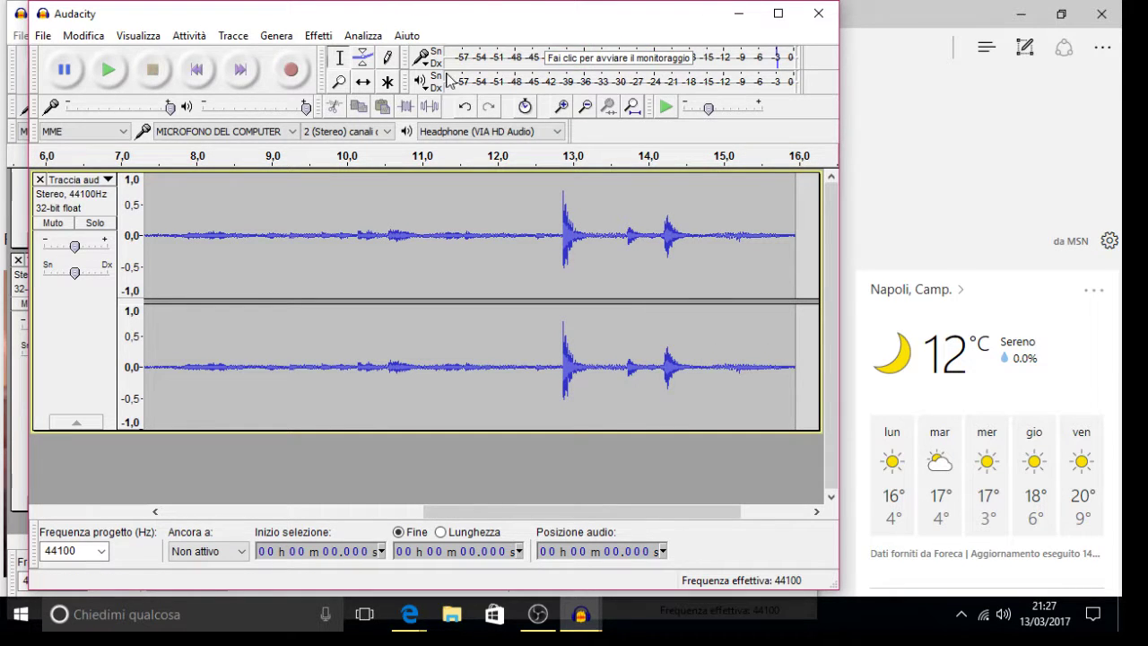
- Close the new project and the recovered project without saving the changes to either
click(818, 13)
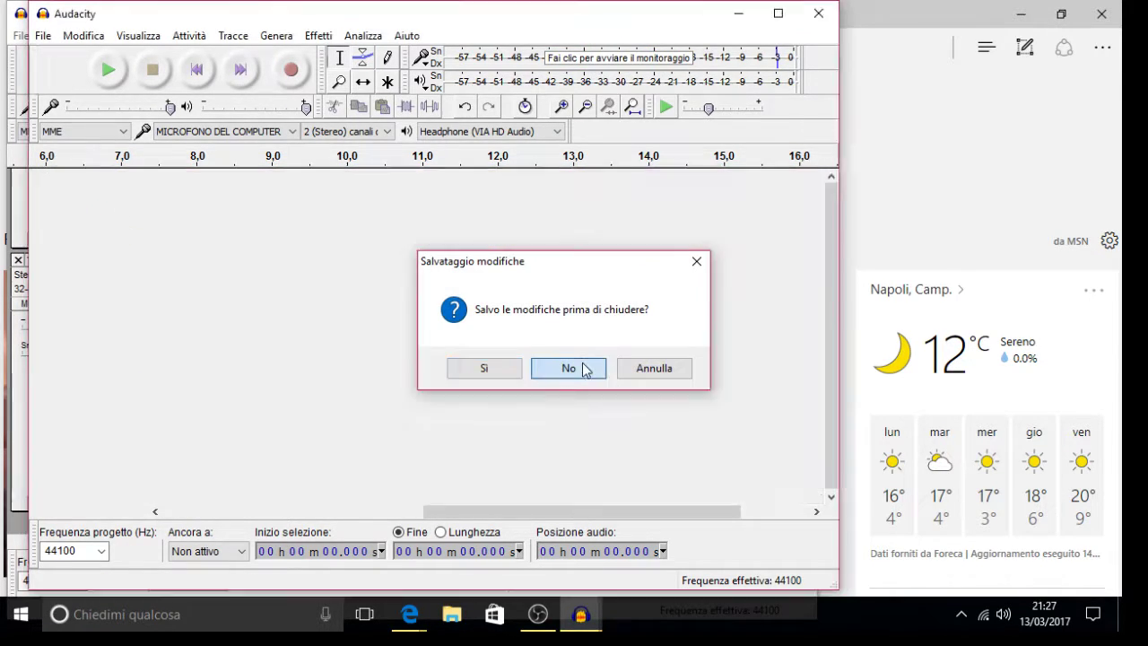
click(583, 367)
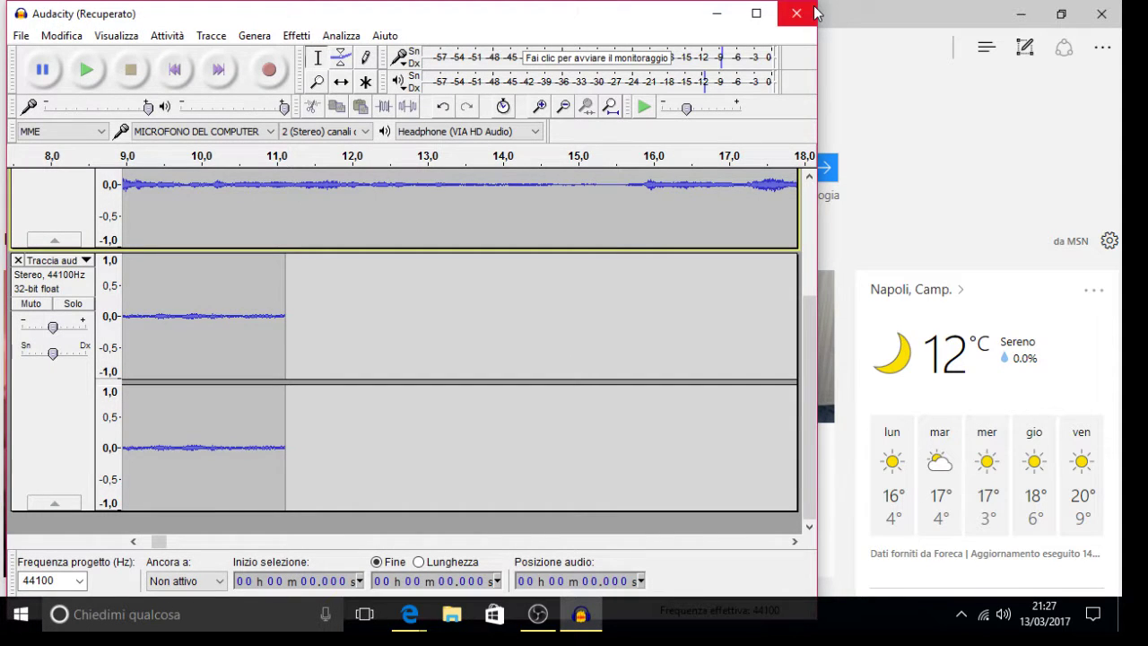
click(796, 14)
click(580, 368)
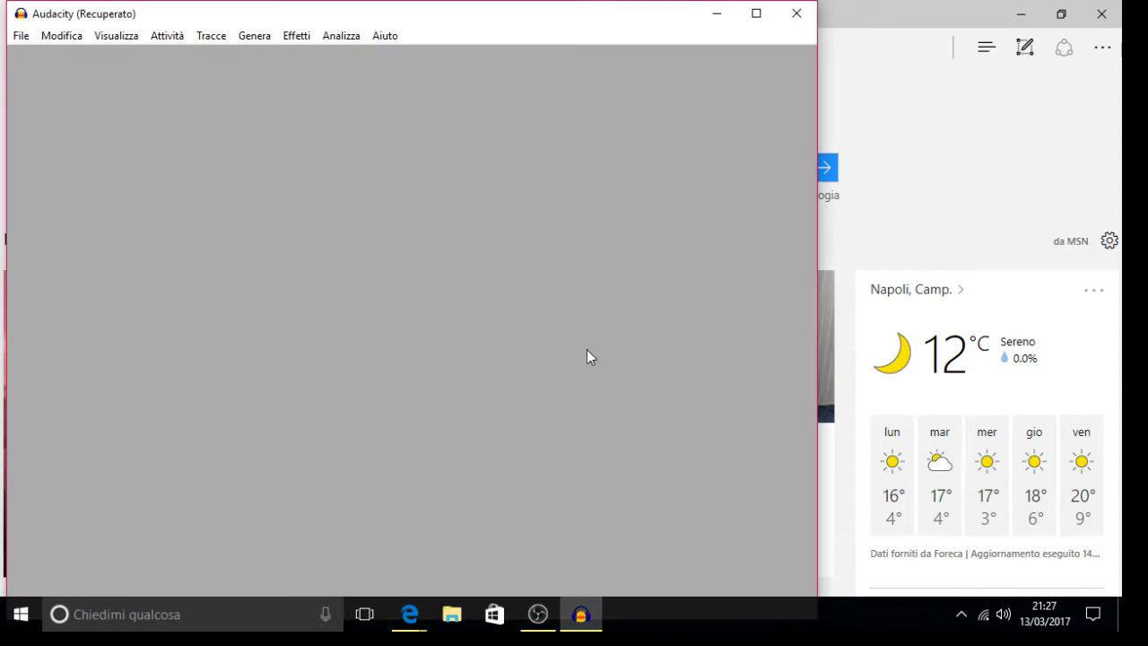
- Switch to Access 2016 and create a blank database named Database1 in the Documents folder
click(15, 623)
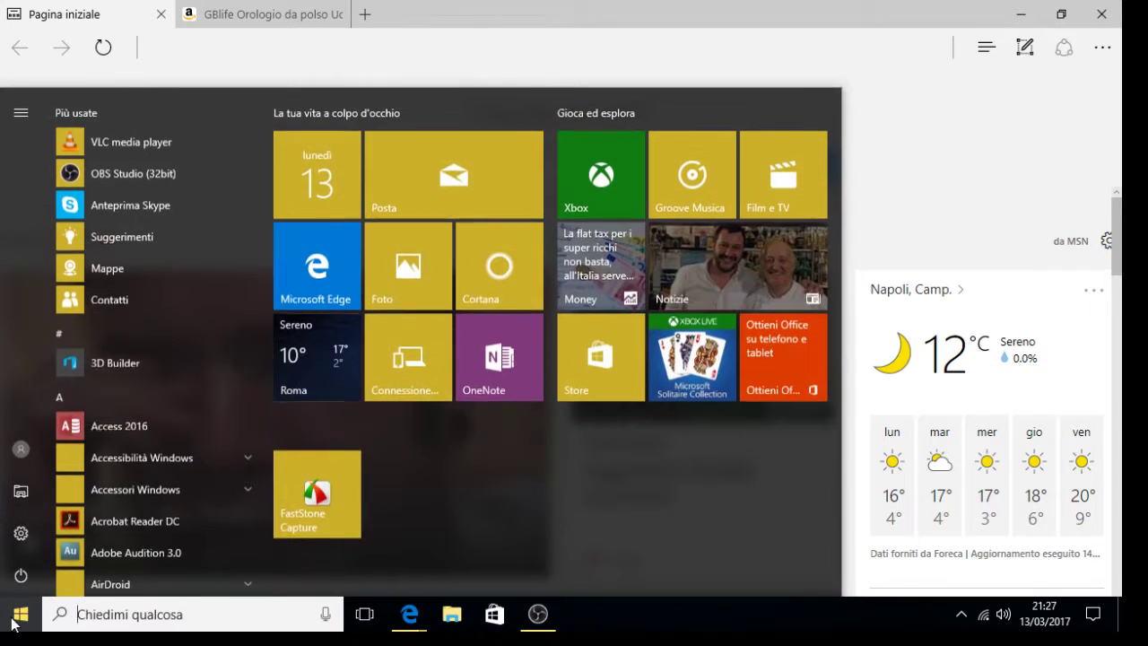
click(135, 426)
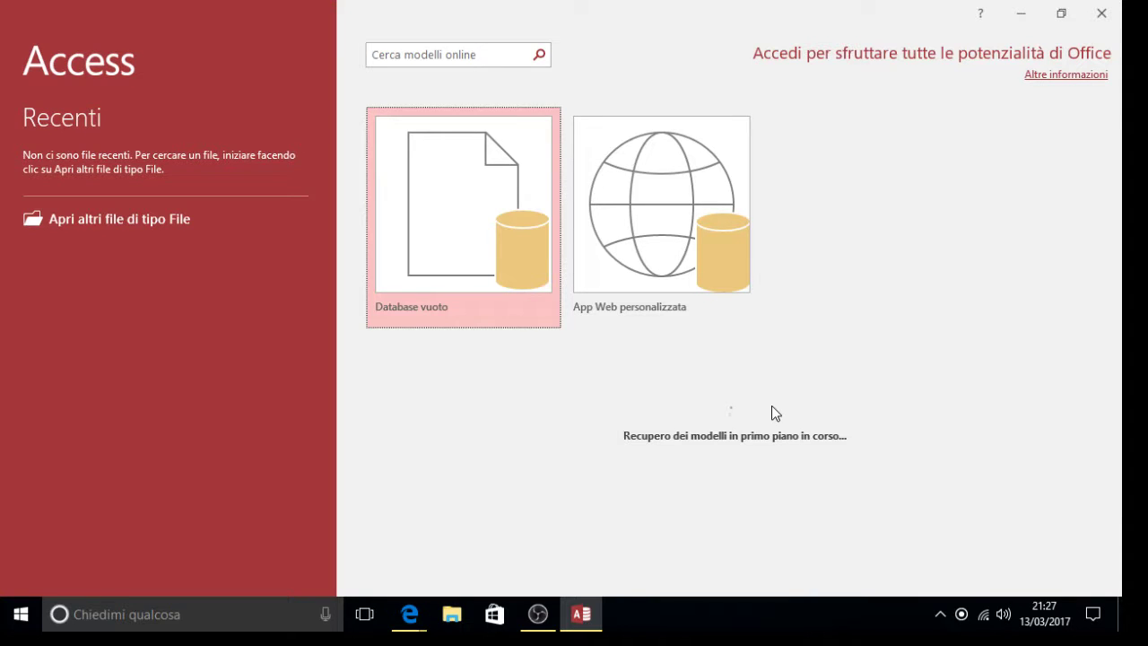
click(452, 192)
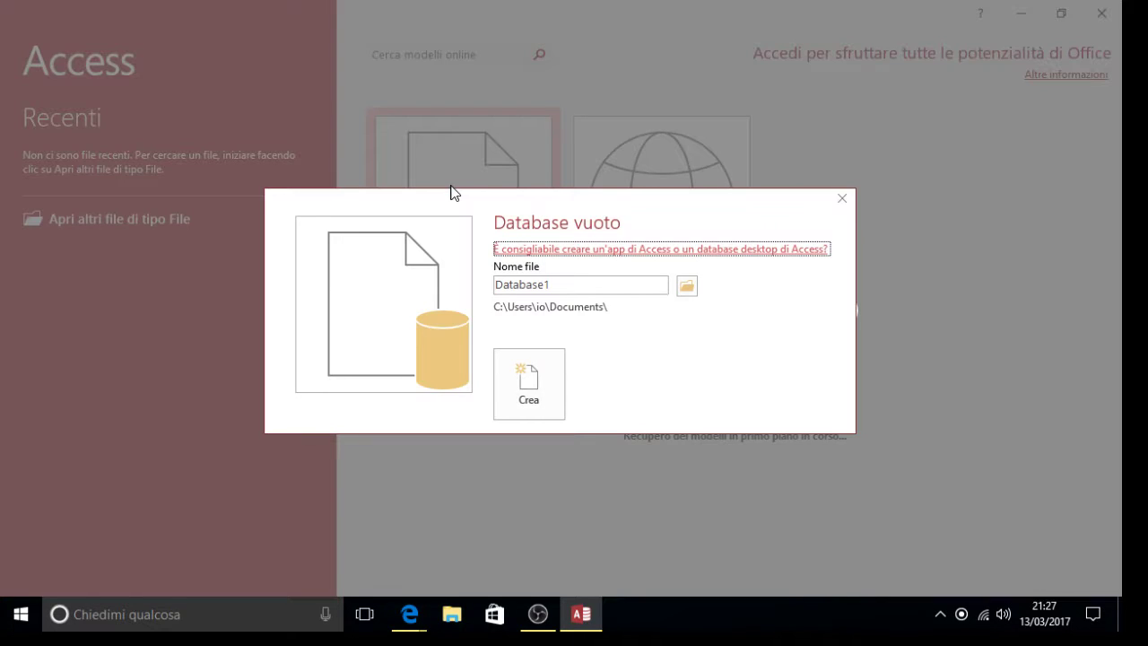
click(546, 382)
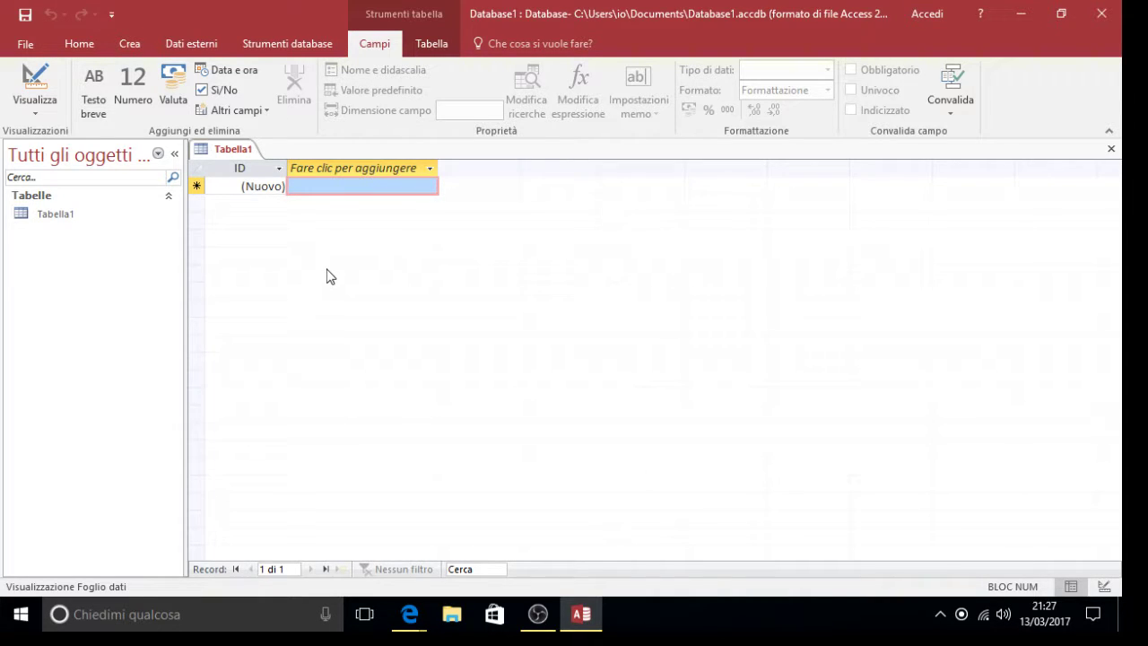
- Fill the first record's successive new fields with gfhf, tret, lkjlj, nmbmb, fcftct and ",l,,o,o", and close Access
click(326, 185)
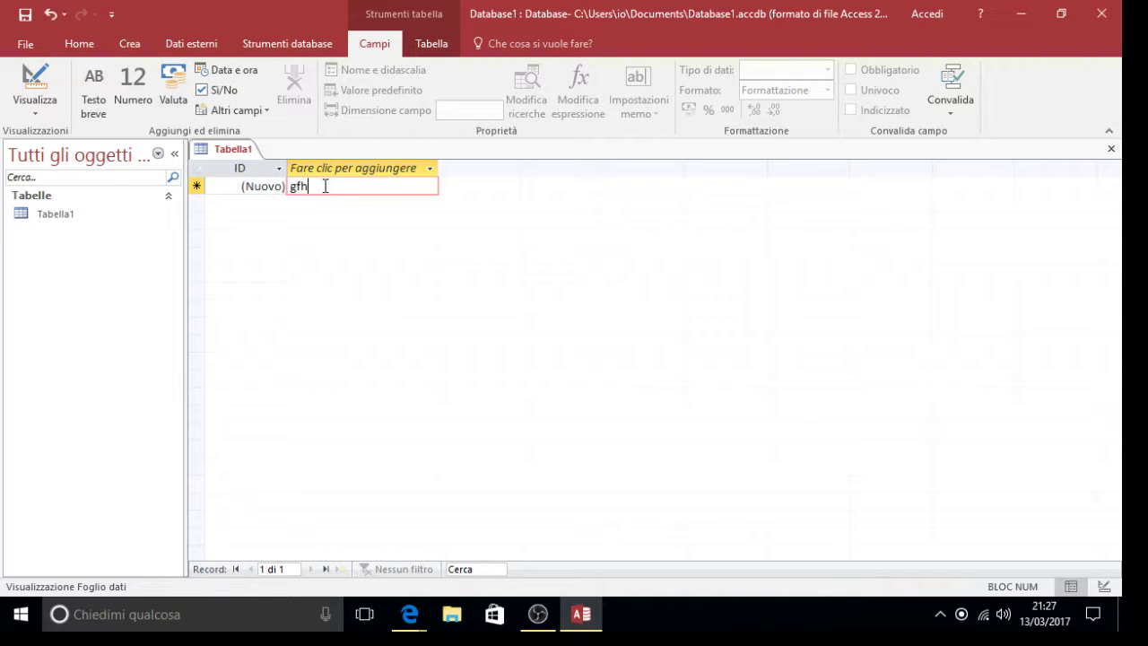
key(Tab)
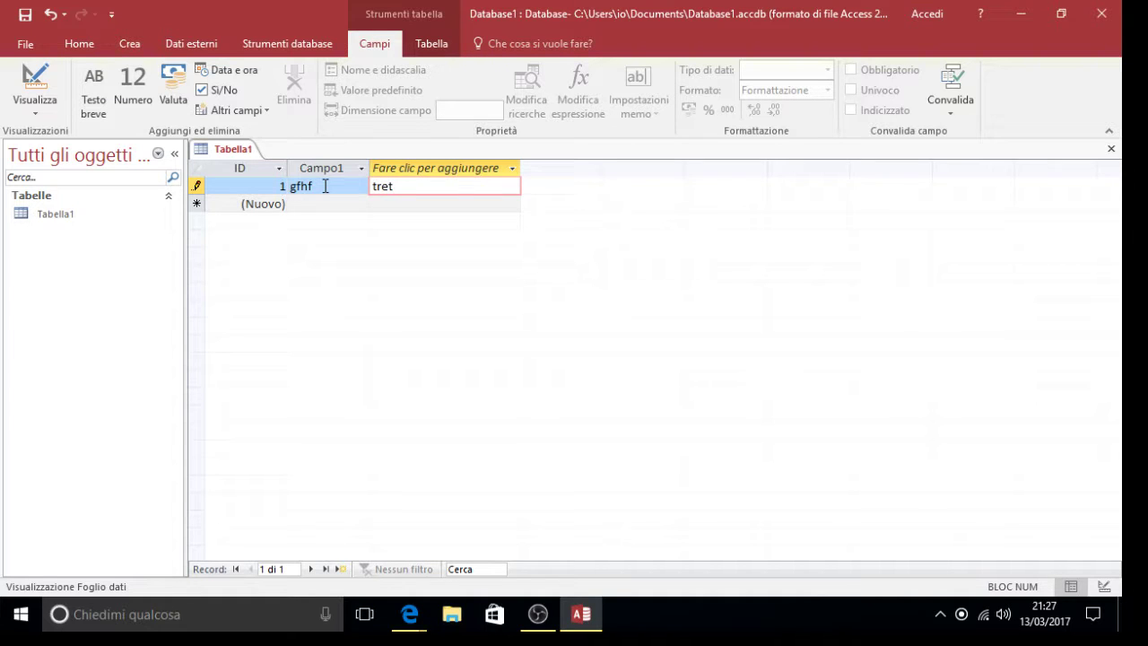
key(Tab)
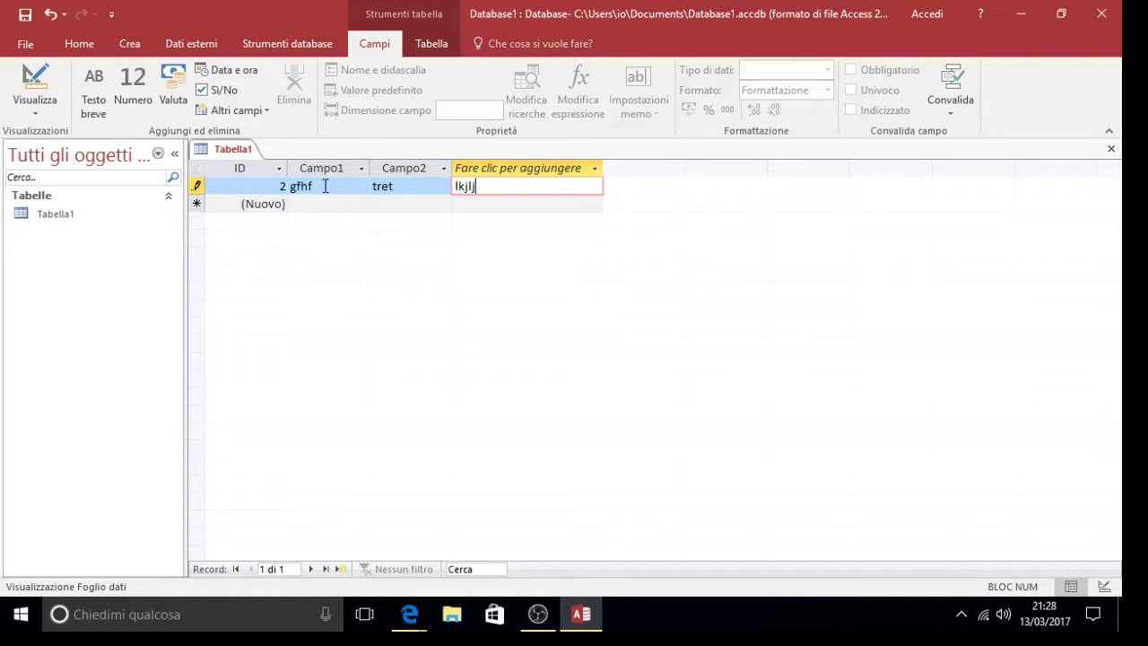
key(Tab)
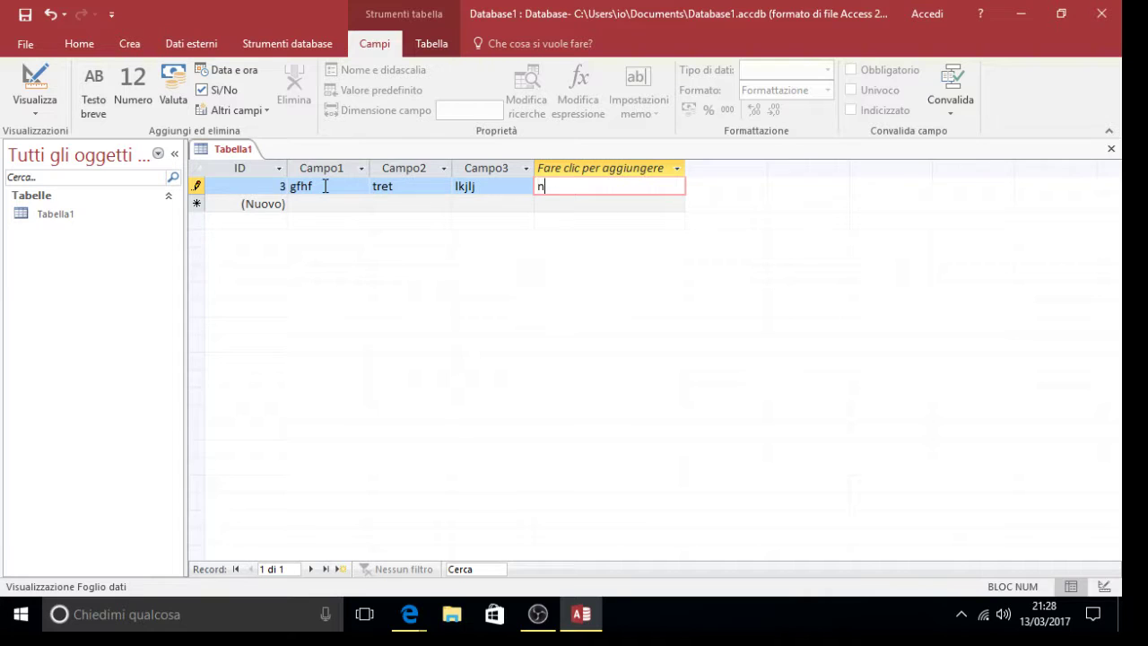
key(Tab)
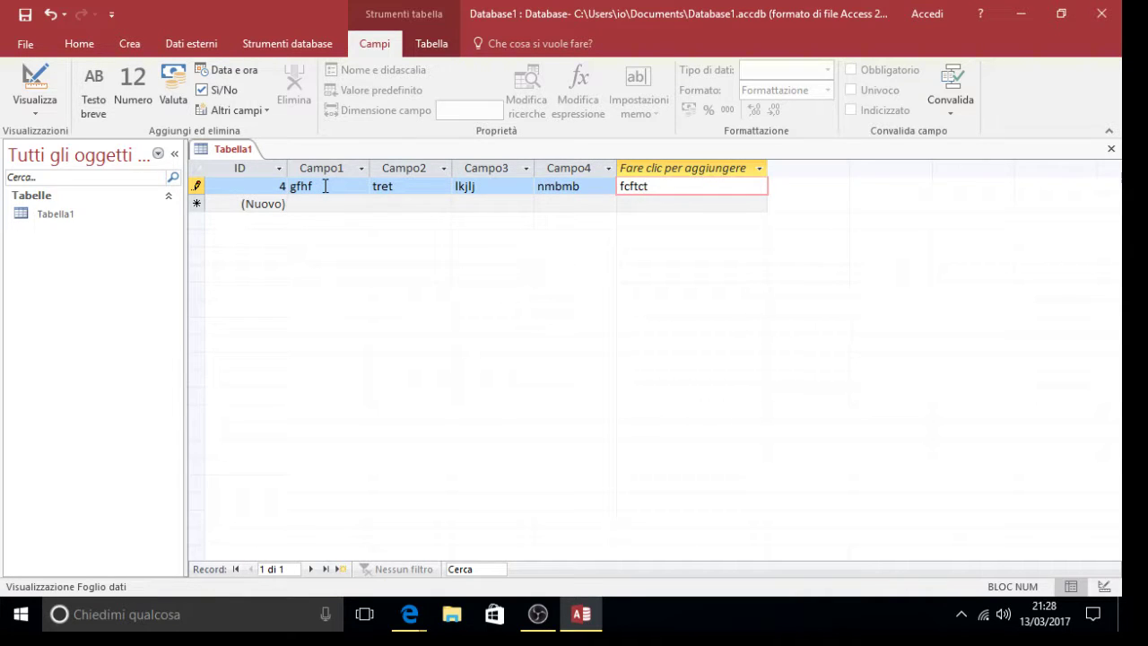
key(Tab)
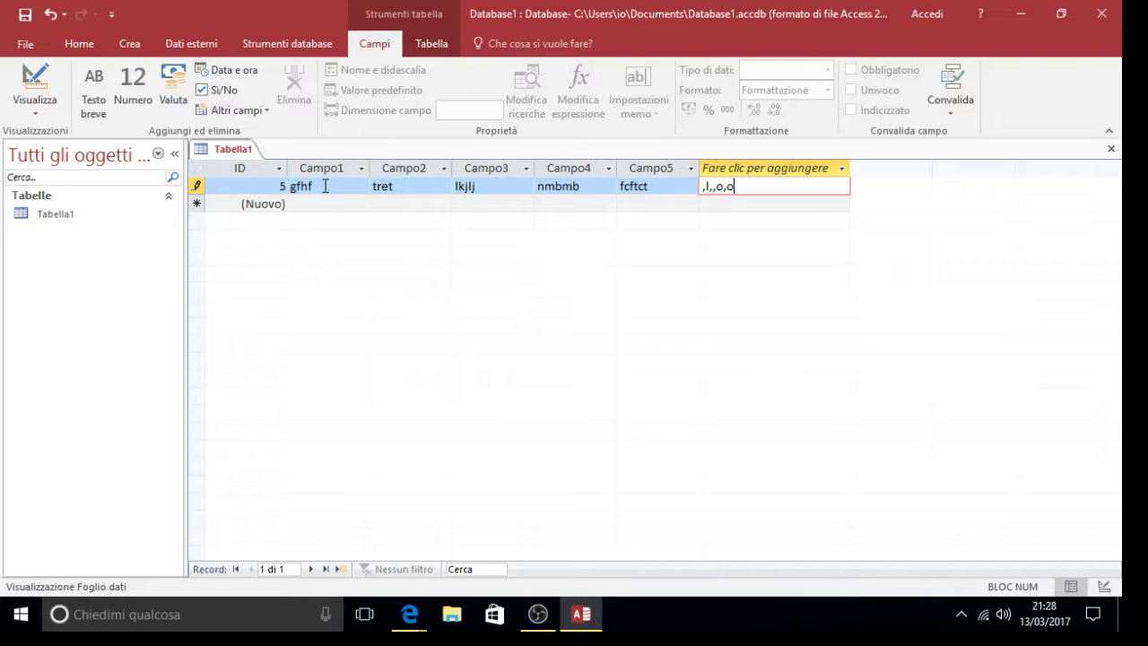
text(,l,,o,o)
key(Tab)
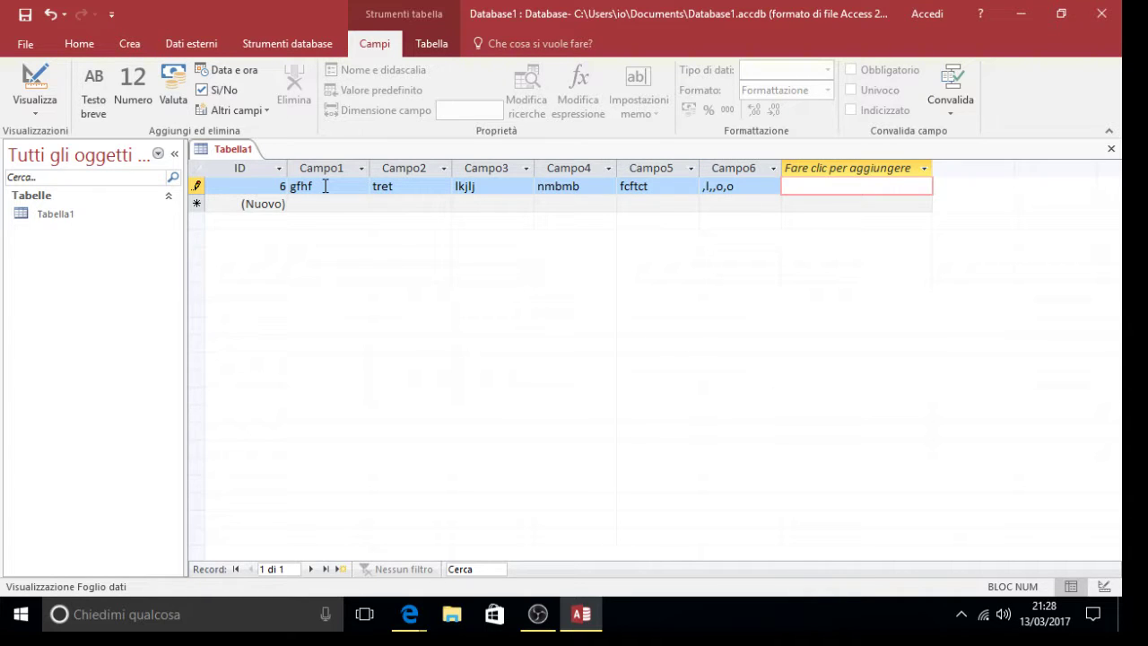
click(572, 356)
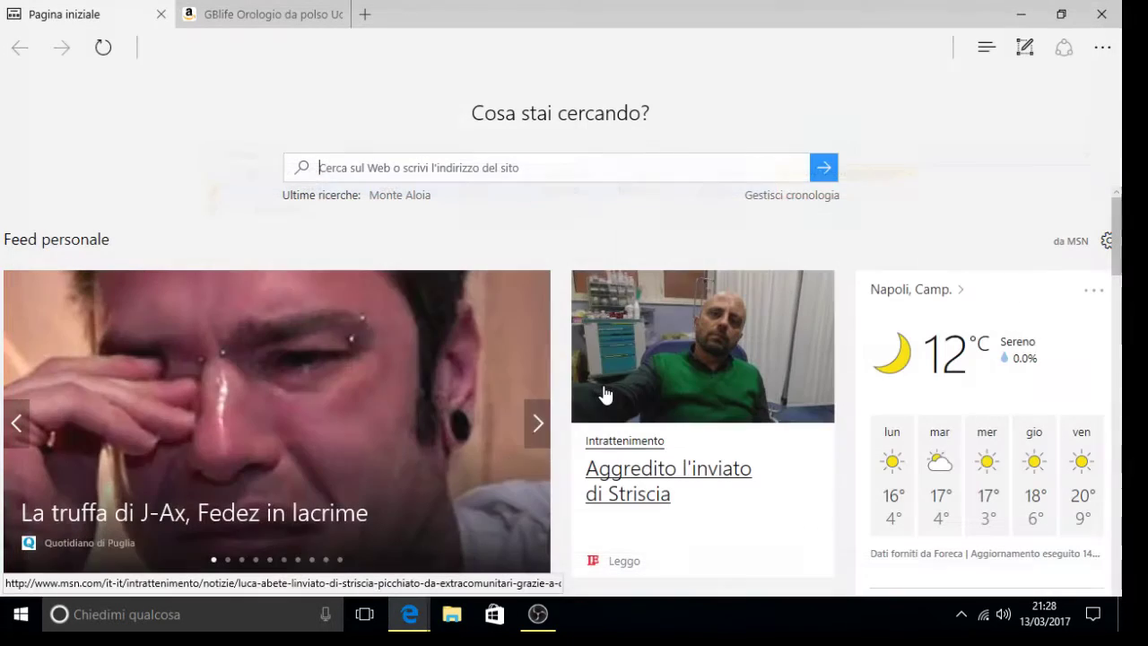
- Find Excel 2016 among the installed apps and launch it
click(20, 614)
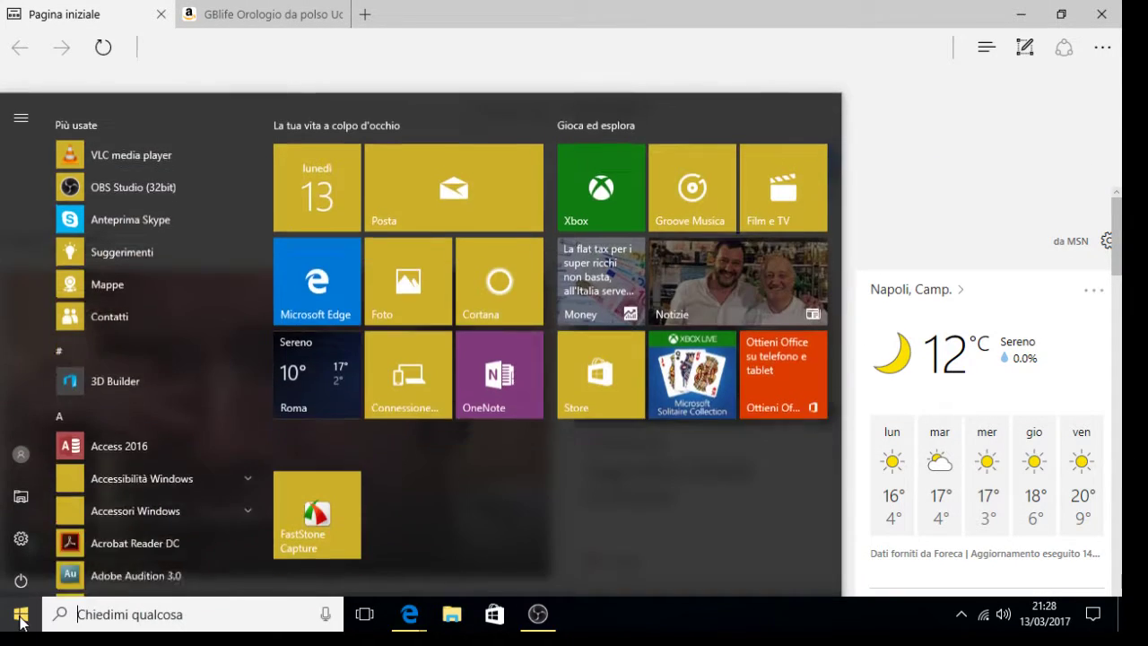
scroll(121, 491, down, 4)
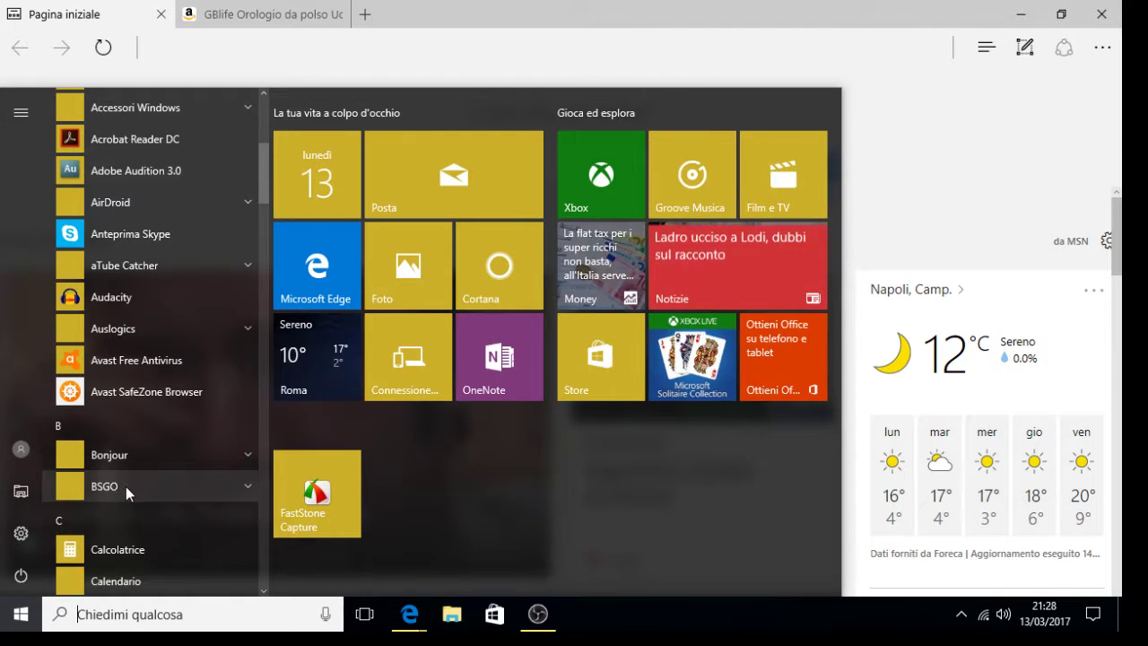
click(240, 330)
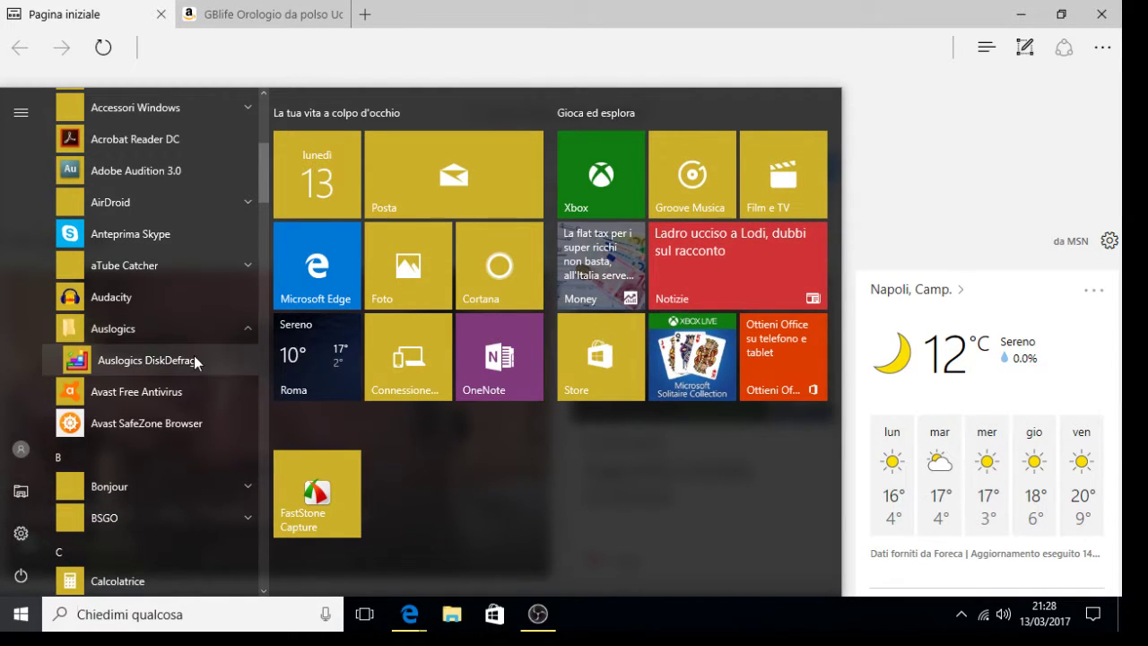
scroll(191, 377, down, 5)
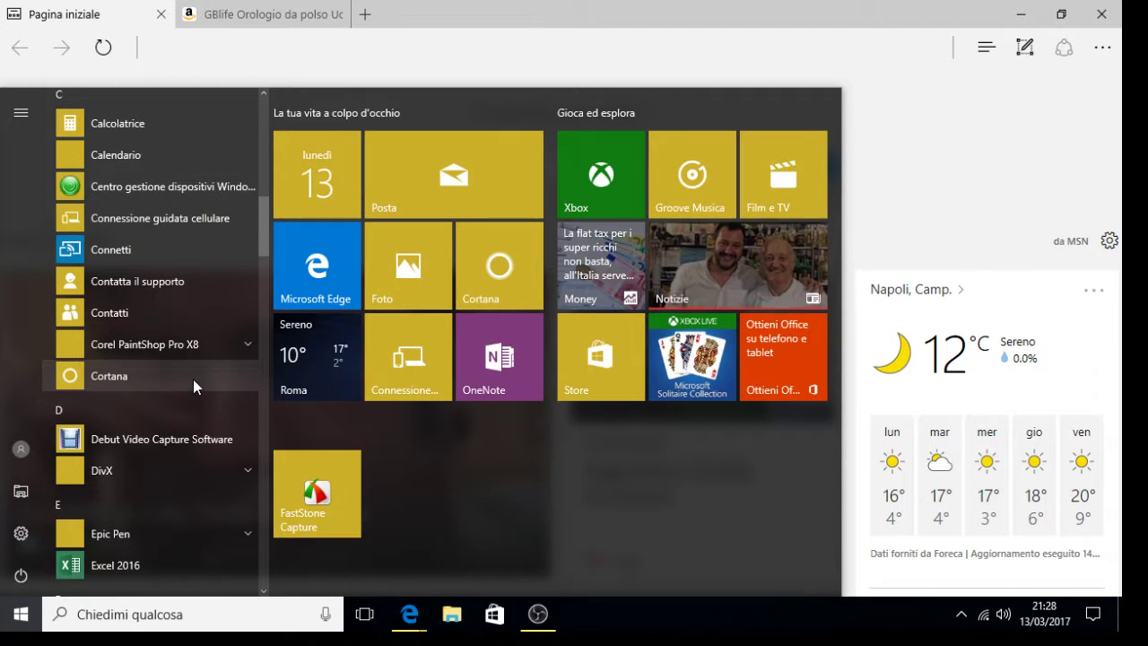
scroll(148, 484, down, 3)
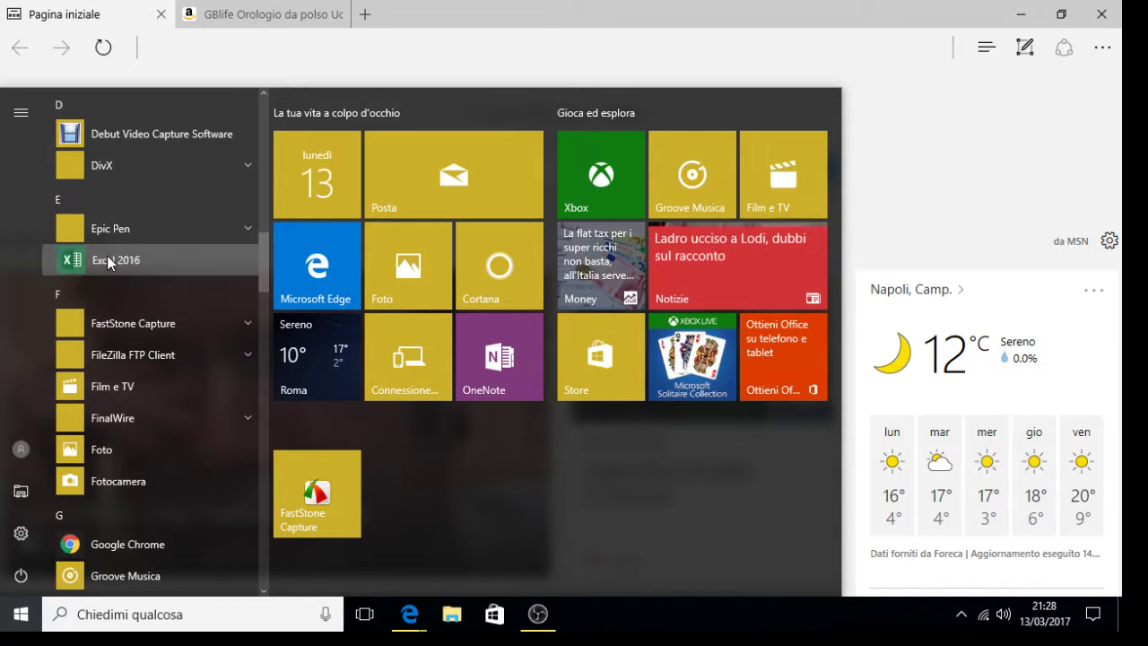
click(230, 314)
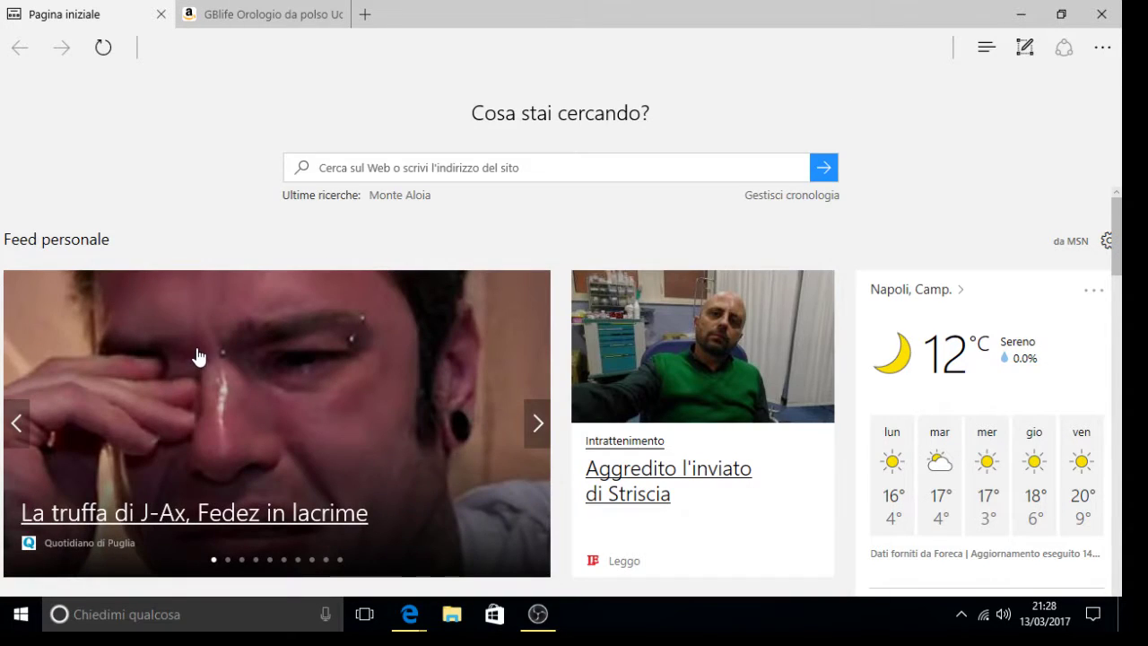
- Find Epic Pen among the installed apps and launch it
click(20, 617)
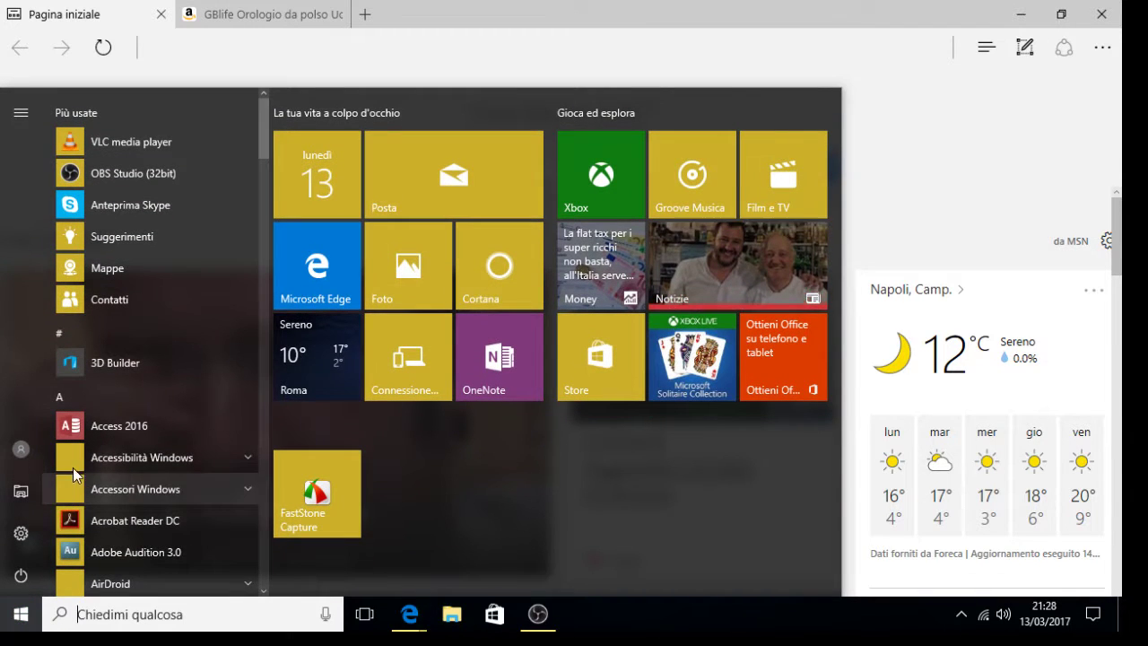
scroll(86, 490, down, 4)
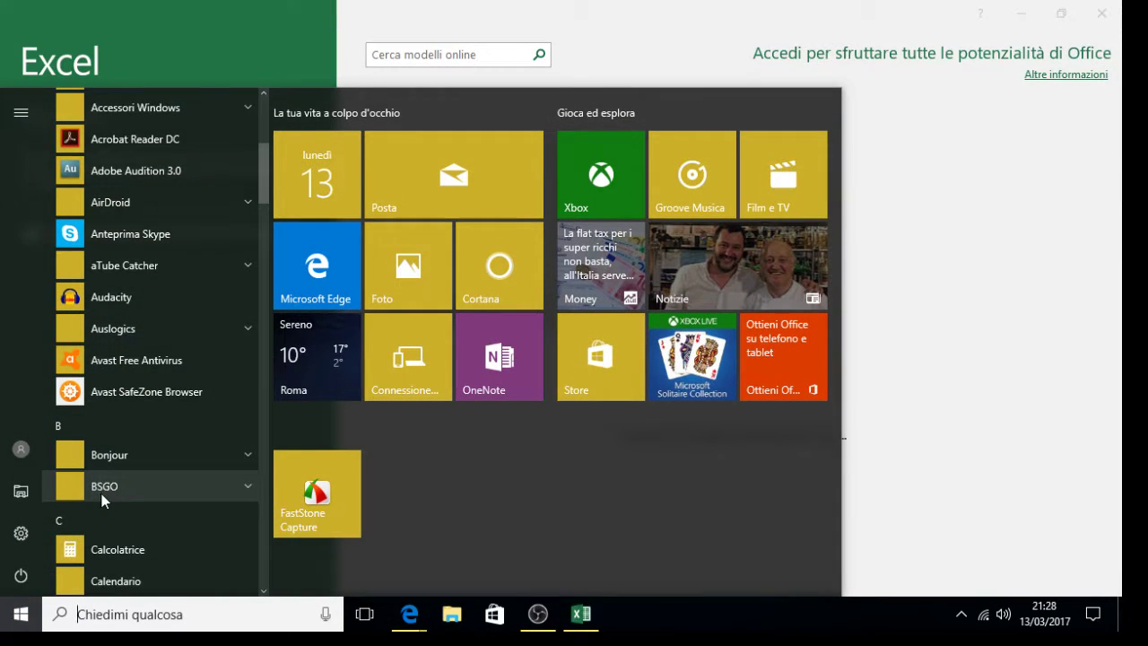
scroll(102, 499, down, 3)
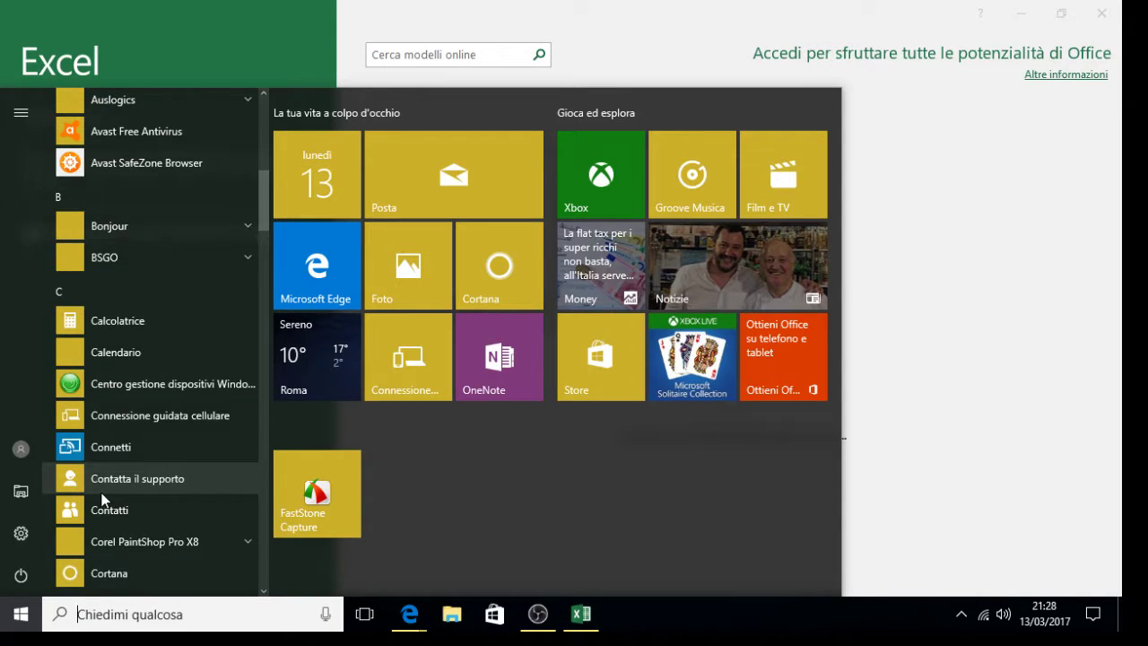
scroll(101, 499, down, 3)
click(122, 502)
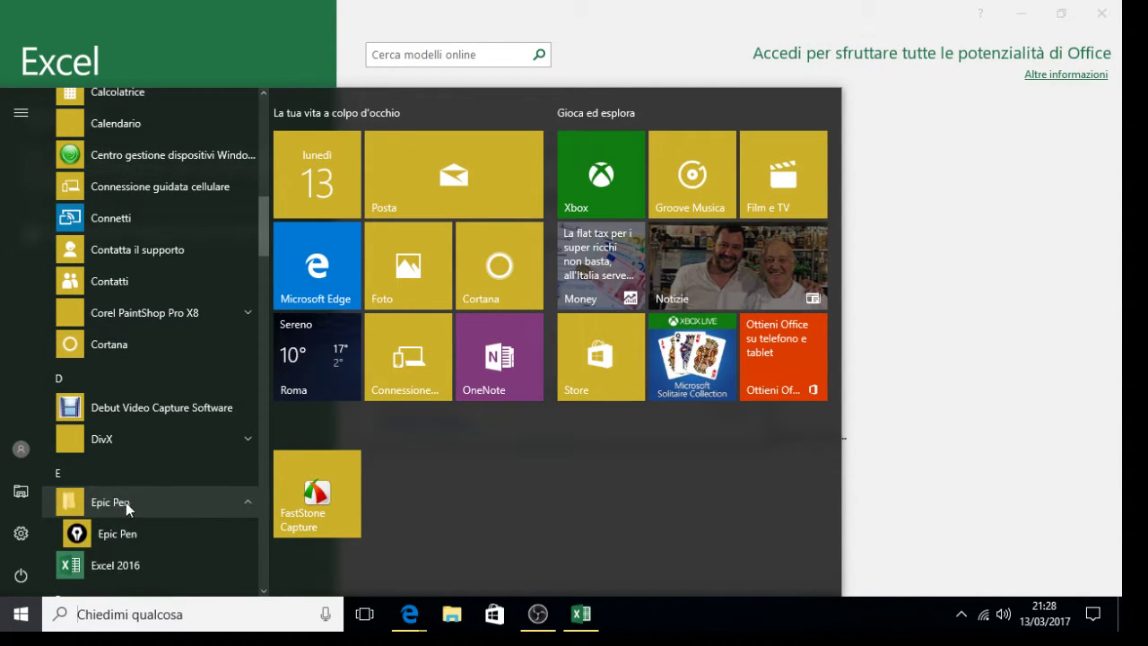
click(127, 528)
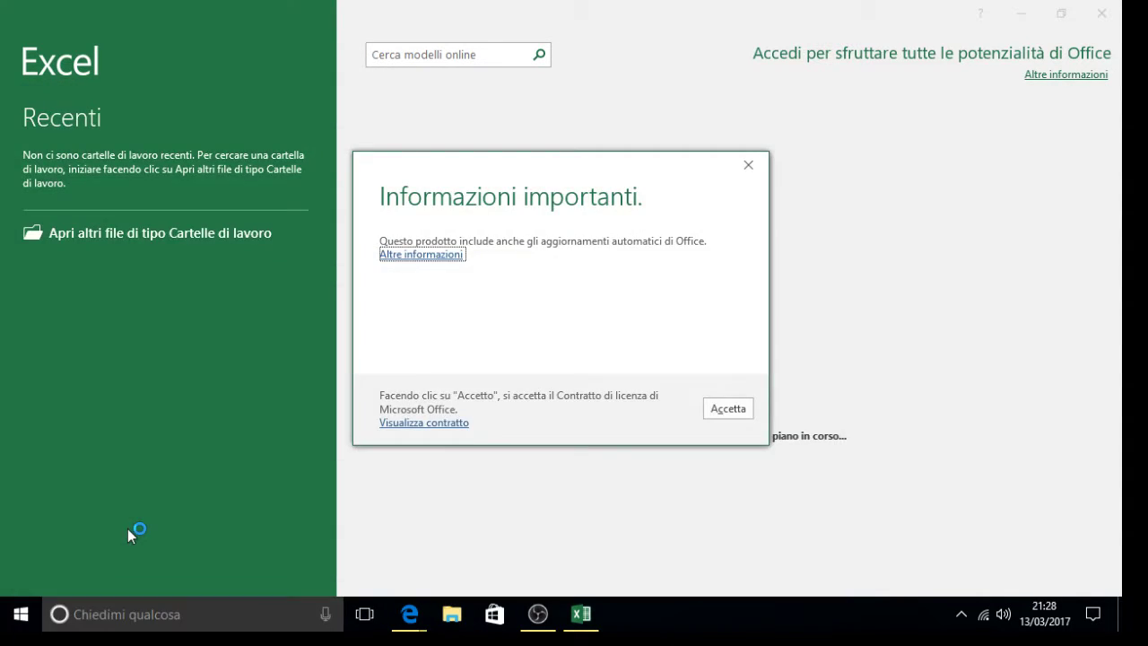
- Accept the Microsoft Office licence agreement in Excel and create a blank workbook
click(725, 412)
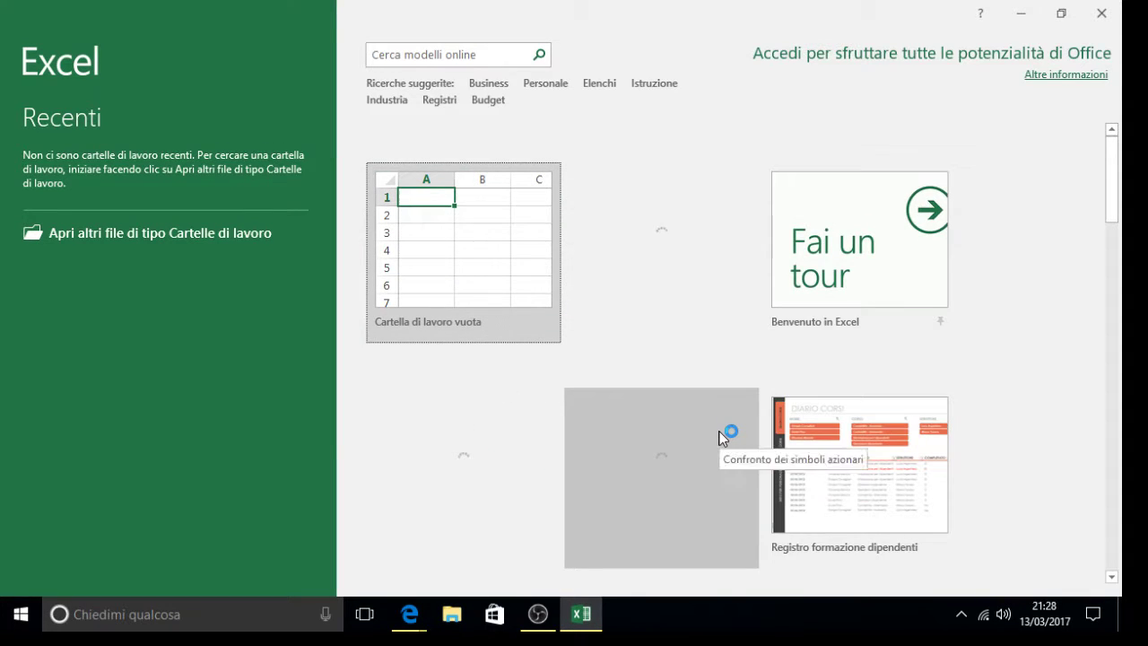
click(476, 225)
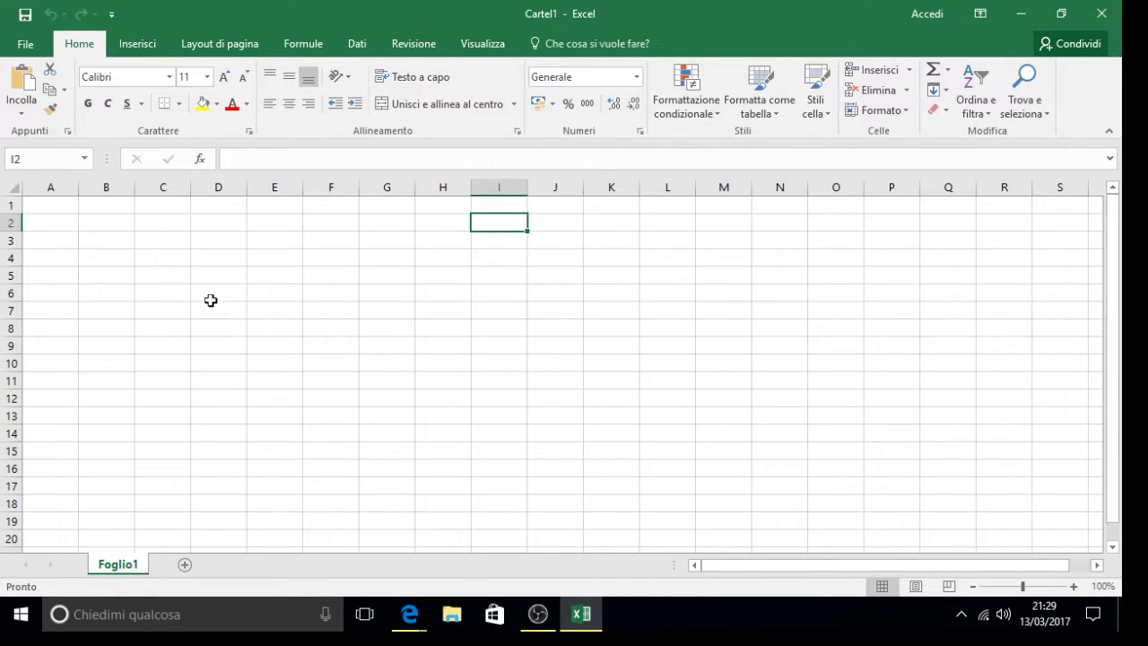
- Select the range D6:F11 and apply a table format to it without headers
drag(210, 300, 321, 362)
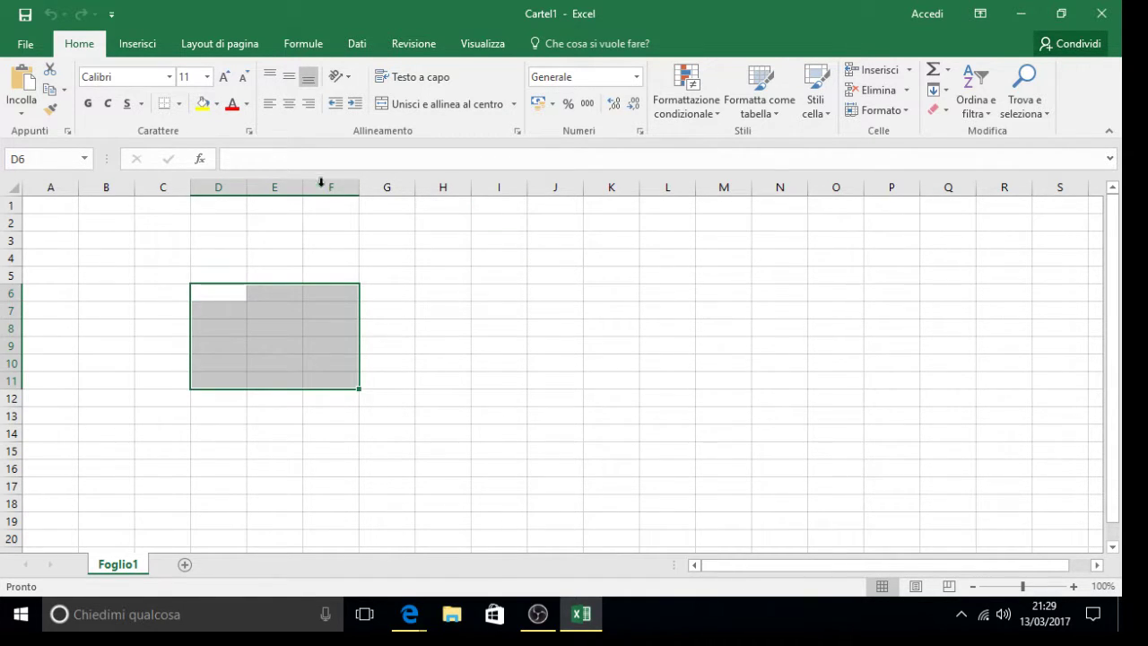
click(756, 84)
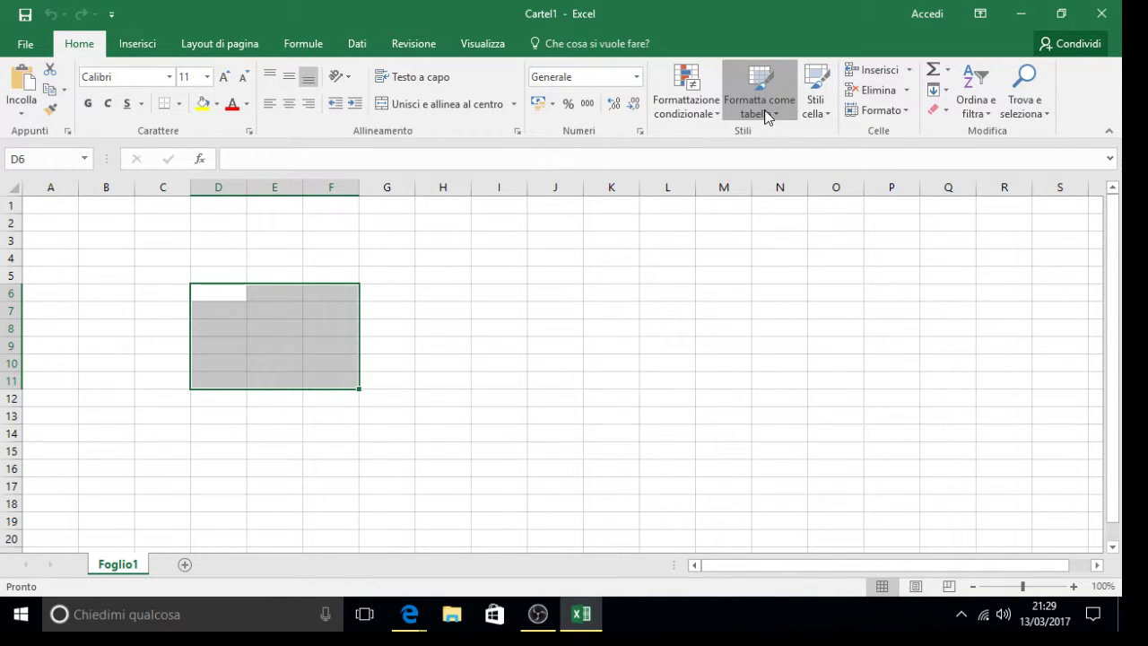
click(828, 195)
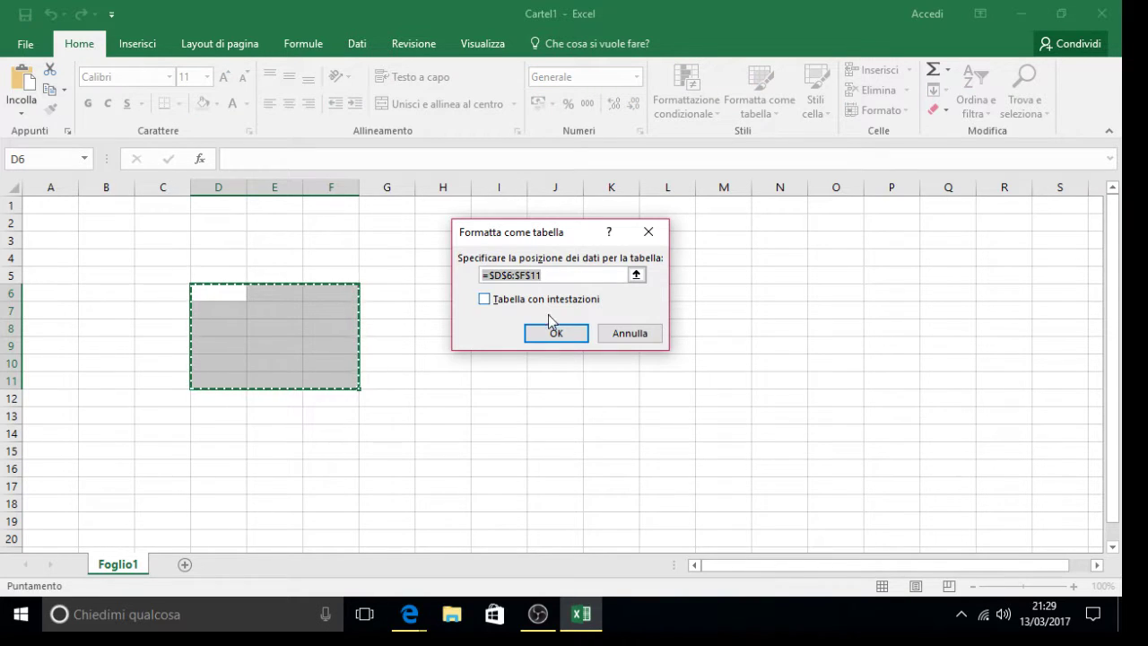
click(565, 332)
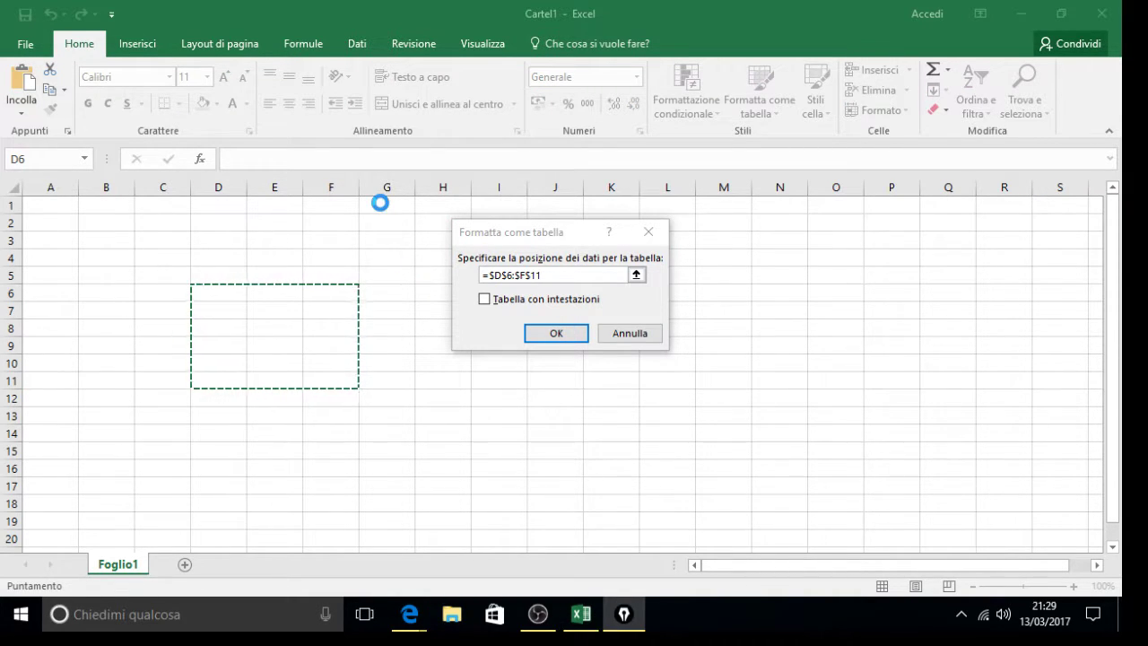
- Switch to Epic Pen and draw a yellow 1, a large yellow 2 and a rectangle around D6:F11 over the sheet
click(625, 617)
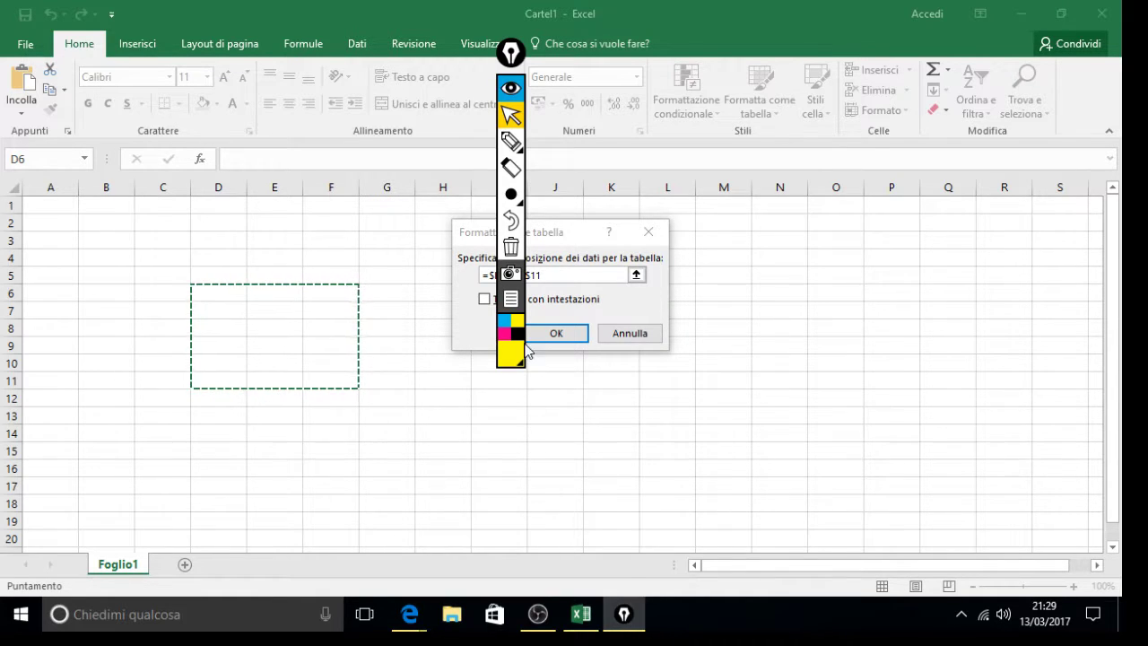
mouse_move(511, 193)
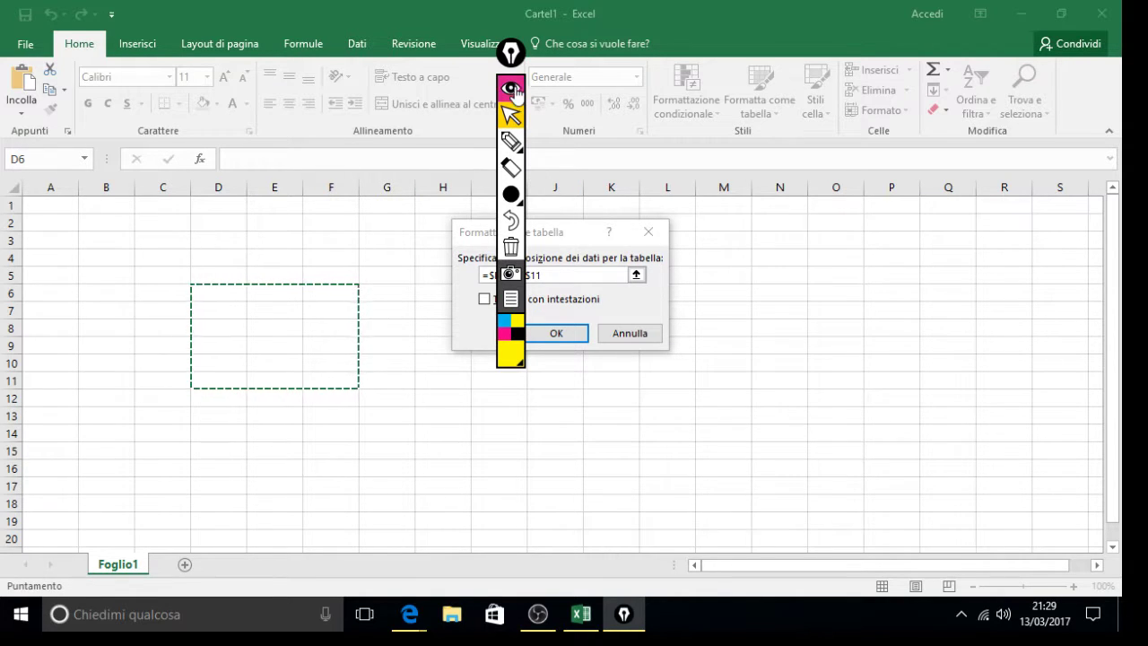
click(511, 141)
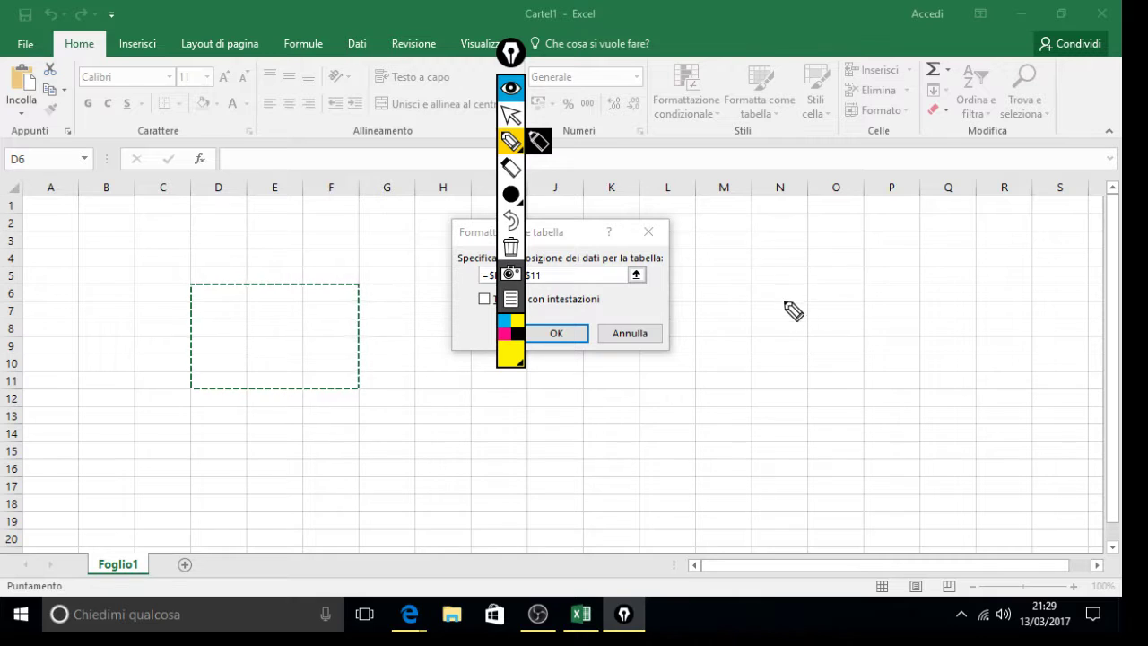
mouse_move(88, 260)
mouse_down()
mouse_move(118, 338)
mouse_move(72, 350)
mouse_move(146, 354)
mouse_up()
mouse_move(757, 269)
mouse_down()
mouse_move(786, 254)
mouse_move(900, 504)
mouse_up()
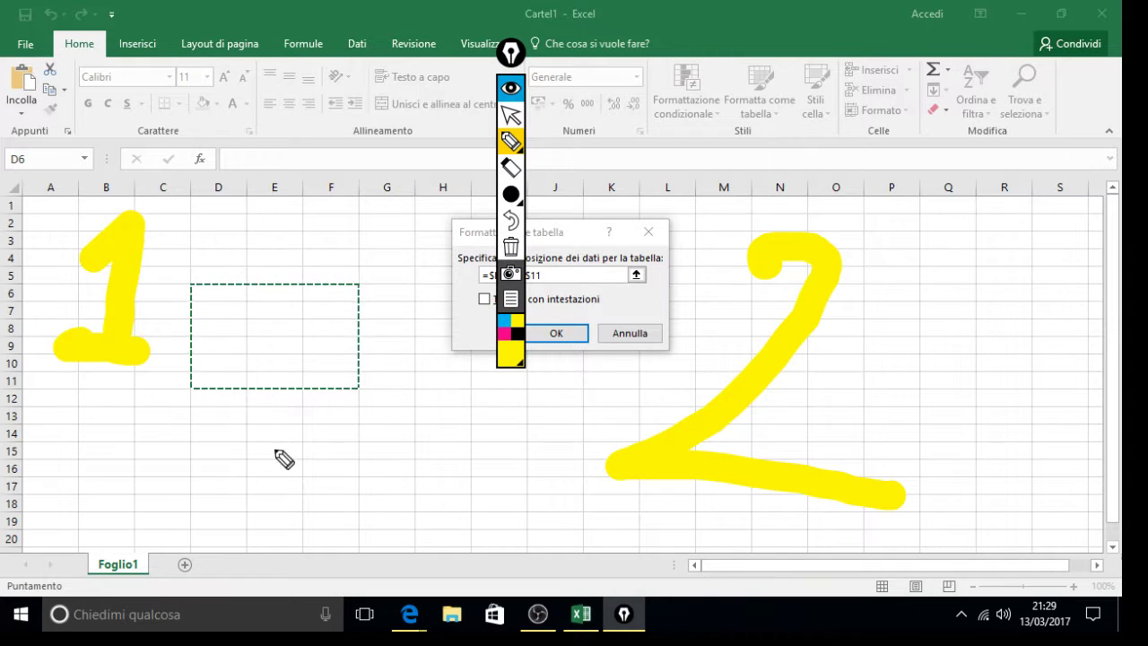
drag(203, 287, 201, 328)
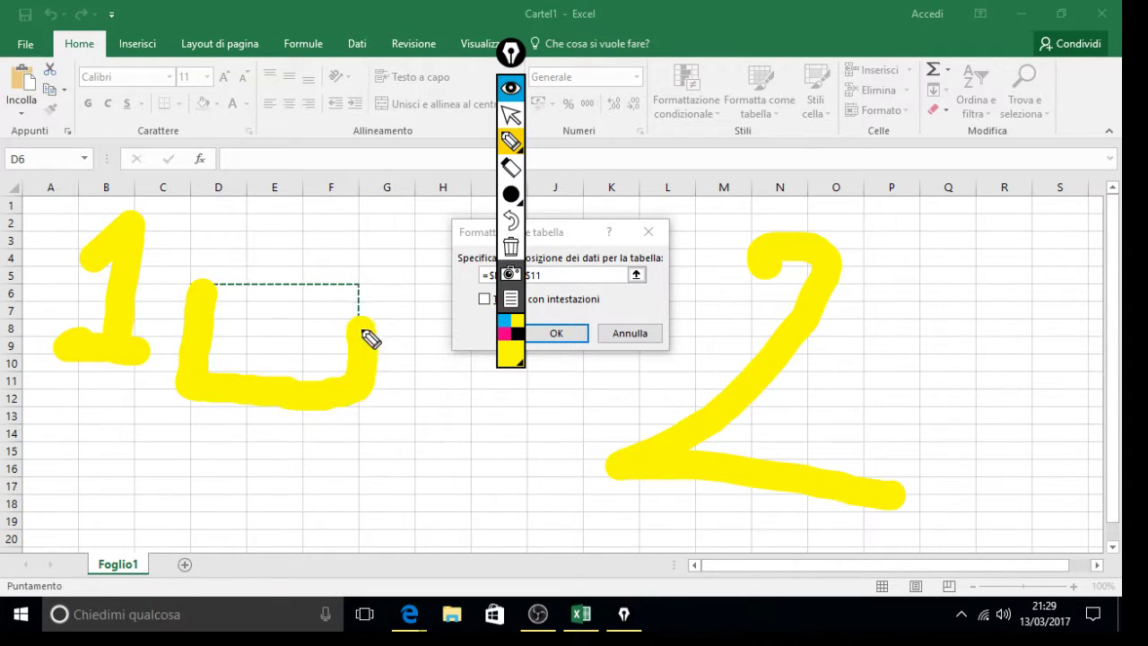
mouse_move(368, 296)
mouse_down()
mouse_move(251, 290)
mouse_move(215, 302)
mouse_up()
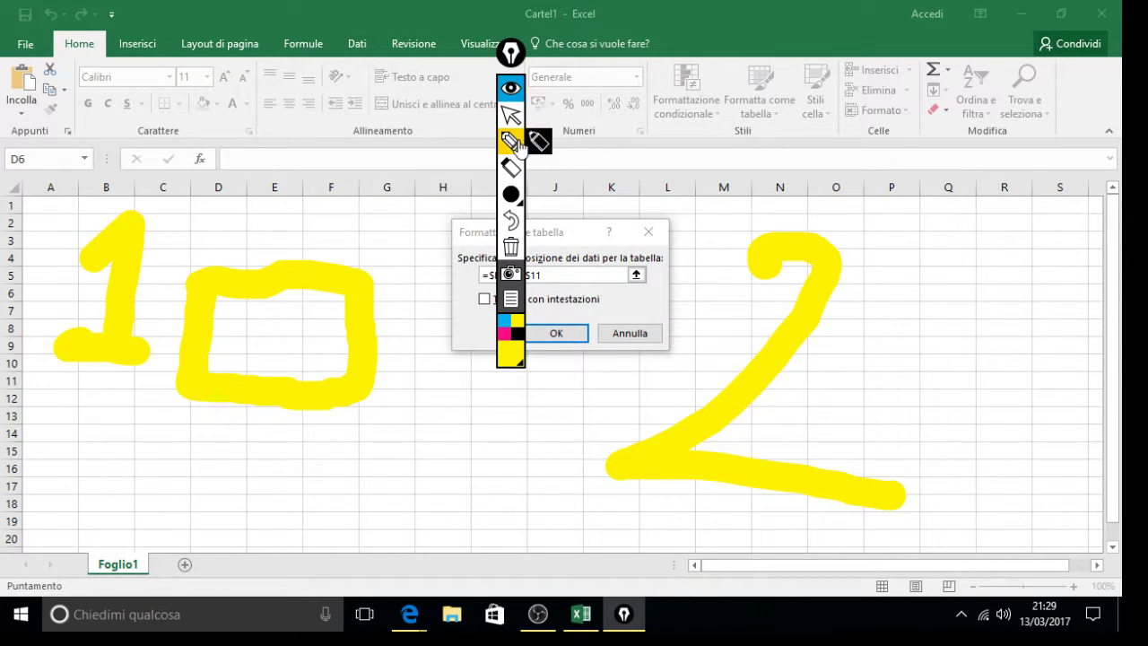
- Erase the yellow rectangle, the 2 and the upper stroke of the 1, keeping the 1's base
click(513, 167)
click(287, 302)
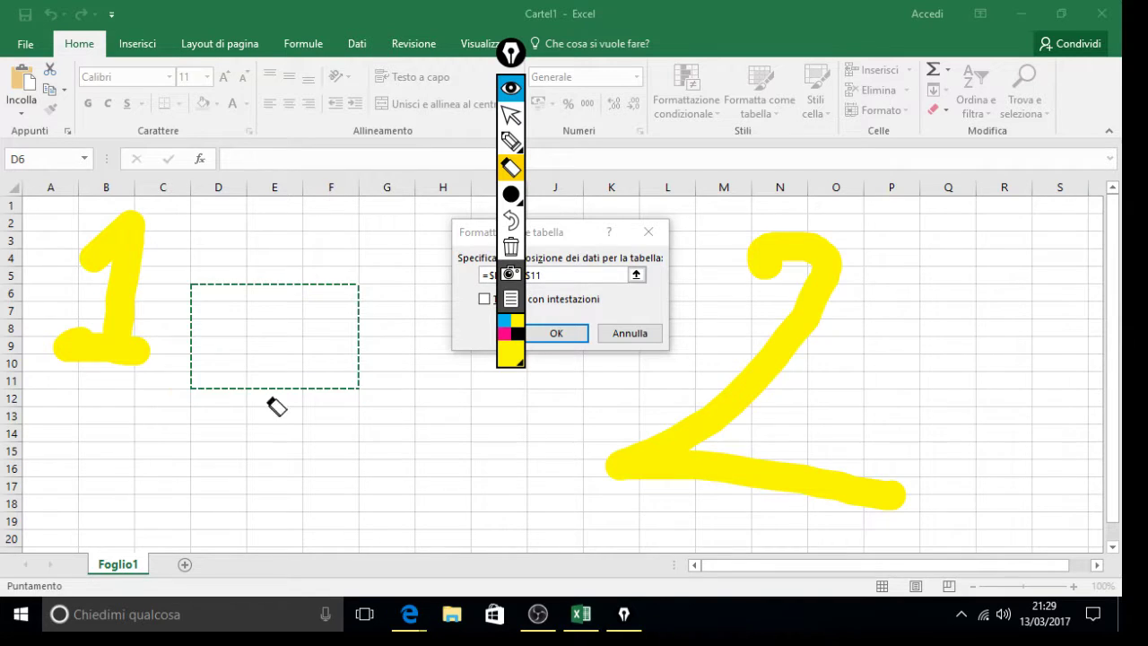
click(678, 460)
click(124, 328)
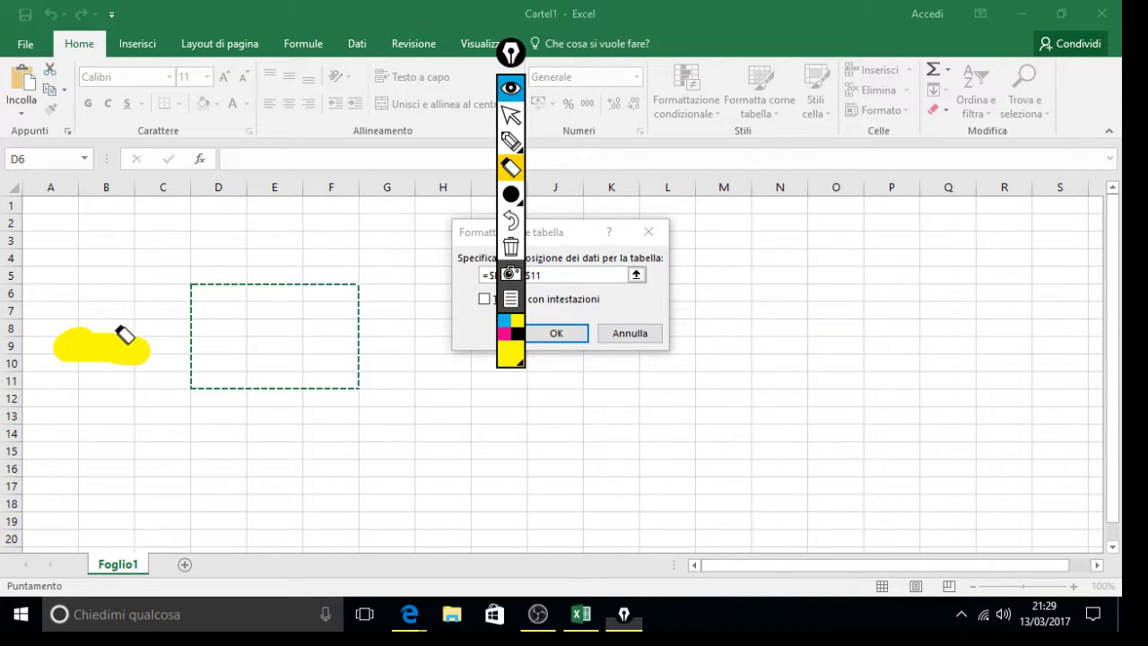
- Redraw the upper stroke of the yellow 1 with the pen and add a large 2 and a plus sign
click(510, 141)
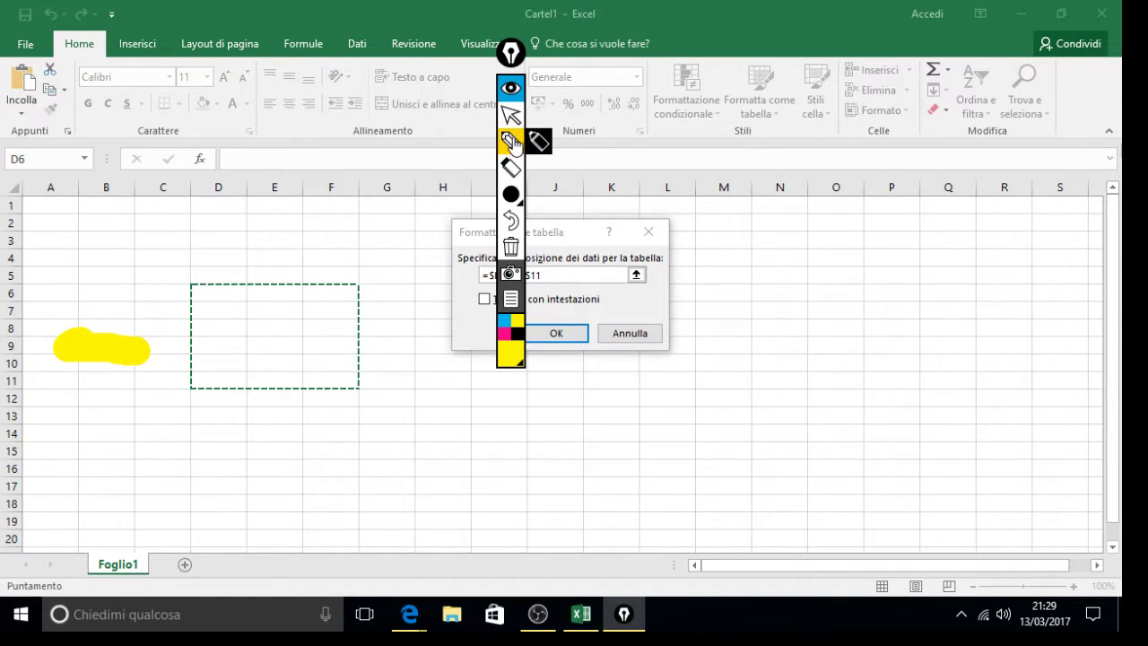
mouse_move(76, 260)
mouse_down()
mouse_move(108, 249)
mouse_move(114, 336)
mouse_up()
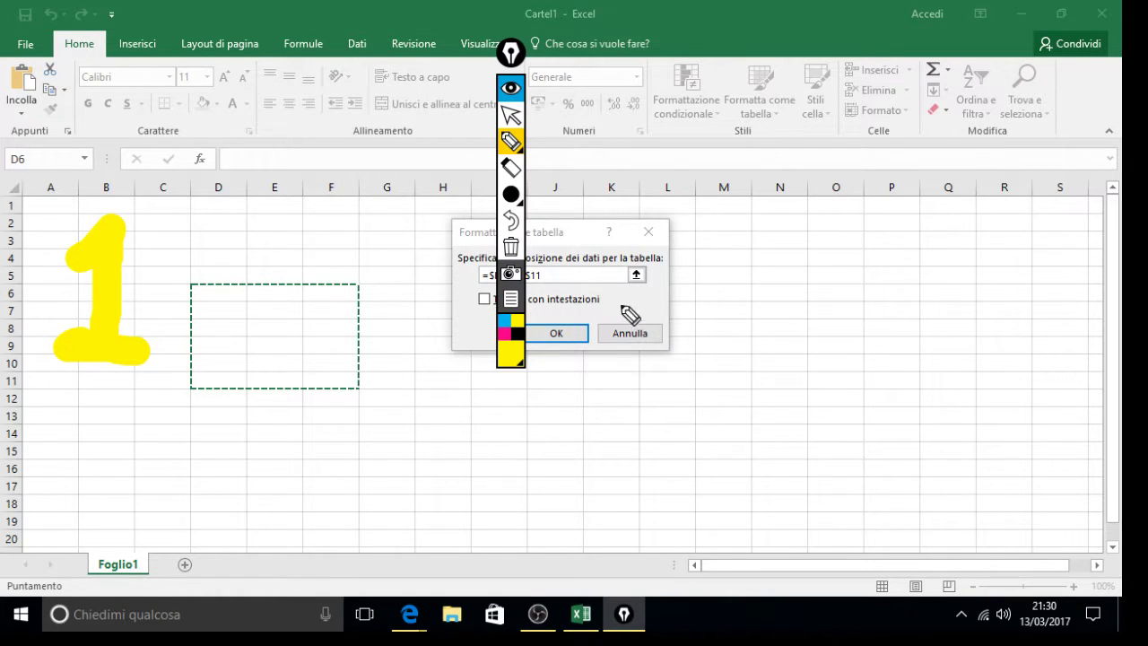
mouse_move(679, 193)
mouse_down()
mouse_move(604, 385)
mouse_move(753, 395)
mouse_up()
drag(769, 319, 893, 317)
drag(853, 276, 842, 409)
- Draw a yellow 3, an equals sign, a 4 and a thick dot across the lower part of the sheet
mouse_move(254, 441)
mouse_down()
mouse_move(424, 463)
mouse_move(369, 487)
mouse_up()
drag(518, 462, 578, 463)
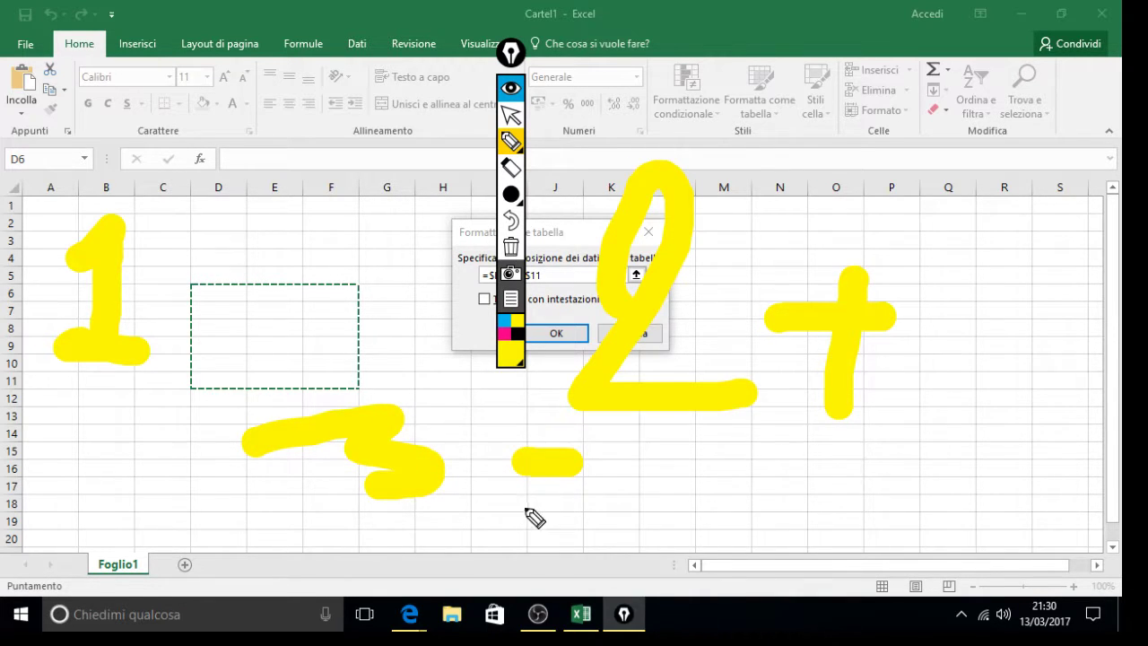
drag(516, 510, 572, 510)
mouse_move(697, 423)
mouse_down()
mouse_move(646, 548)
mouse_move(753, 528)
mouse_up()
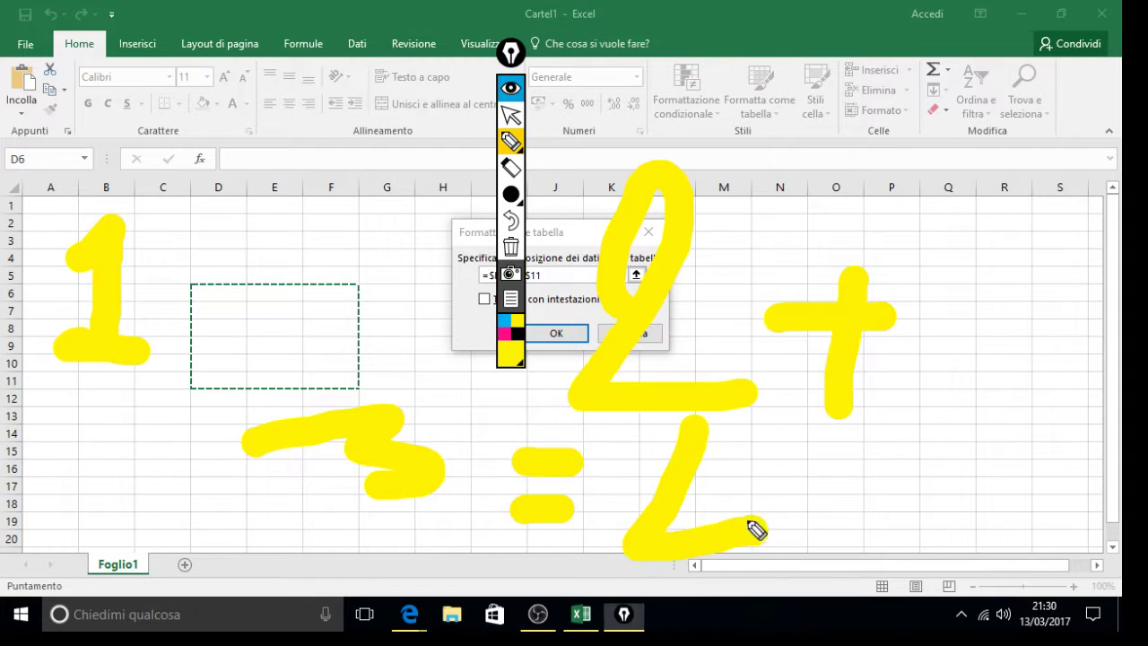
drag(744, 480, 763, 587)
drag(749, 529, 791, 509)
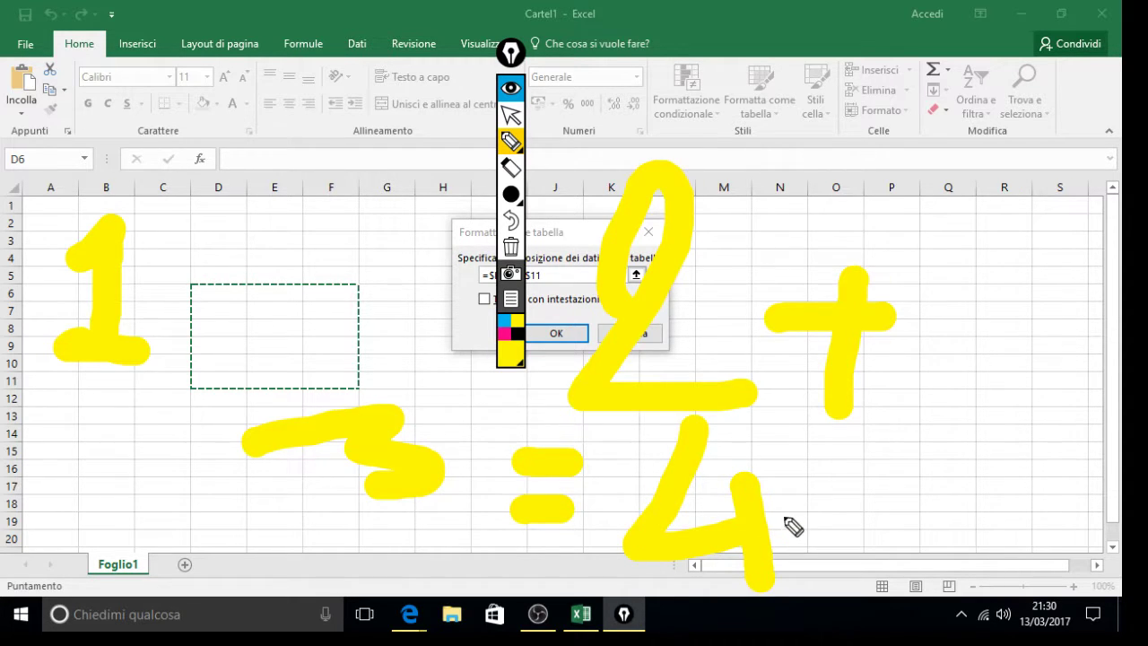
drag(910, 439, 924, 453)
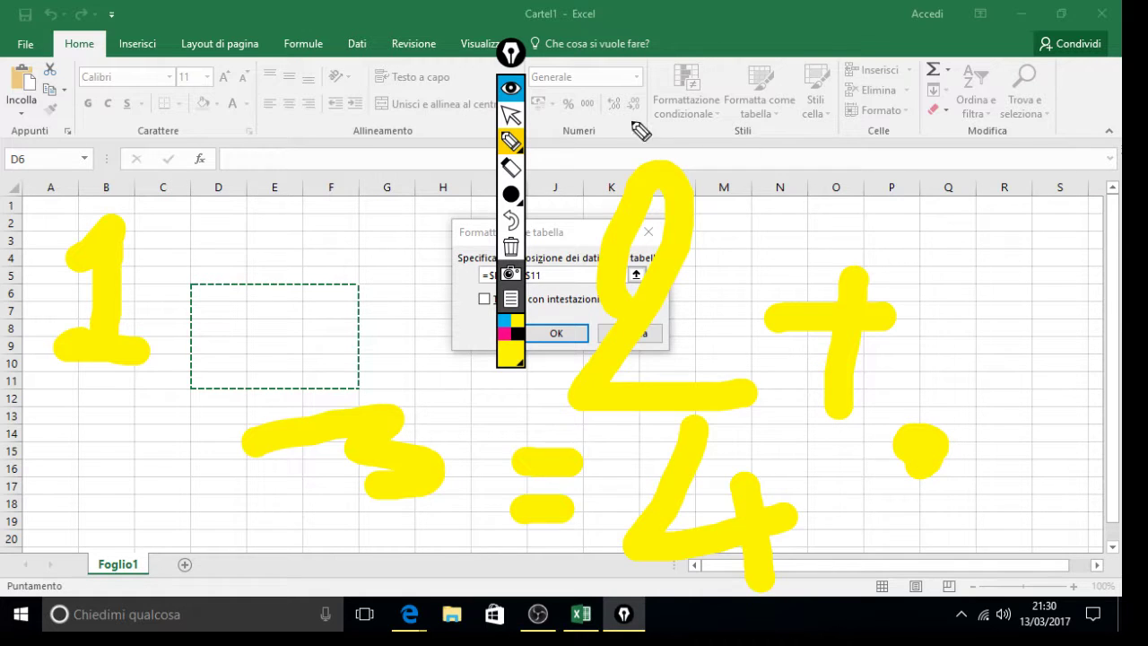
- Scribble broad yellow strokes over the ribbon, the left columns and diagonally across the drawn numbers
mouse_move(94, 89)
mouse_down()
mouse_move(269, 61)
mouse_move(819, 72)
mouse_move(879, 44)
mouse_move(86, 27)
mouse_move(553, 57)
mouse_move(167, 62)
mouse_move(14, 11)
mouse_move(310, 134)
mouse_up()
mouse_move(156, 181)
mouse_down()
mouse_move(416, 256)
mouse_move(200, 346)
mouse_up()
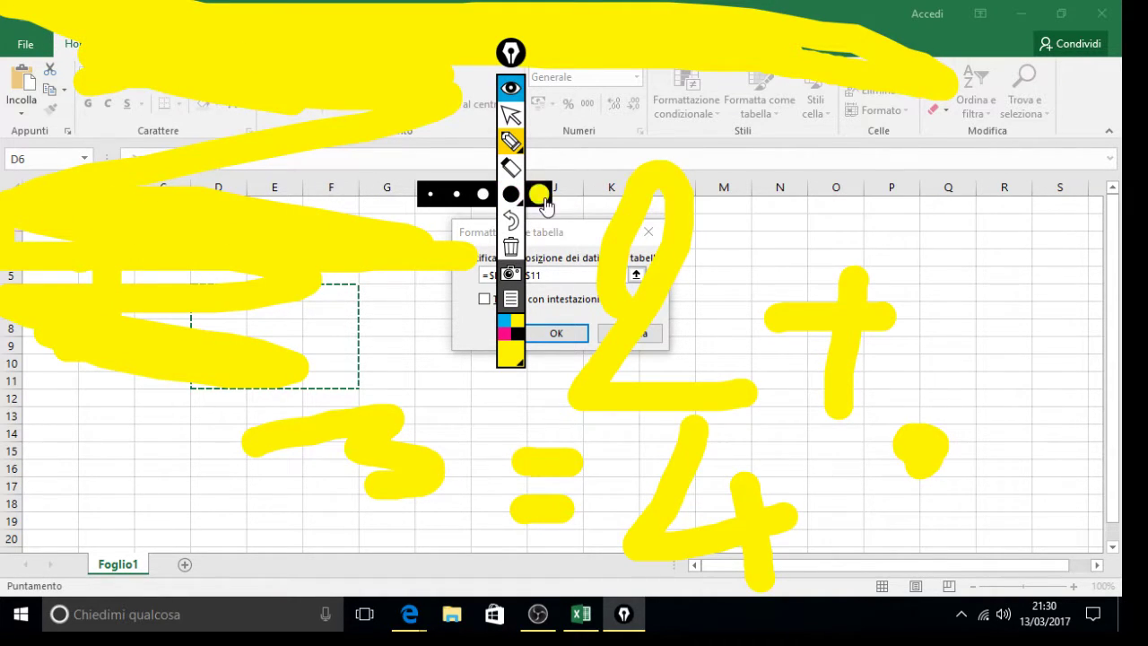
mouse_move(741, 221)
mouse_down()
mouse_move(687, 320)
mouse_move(722, 353)
mouse_move(251, 543)
mouse_up()
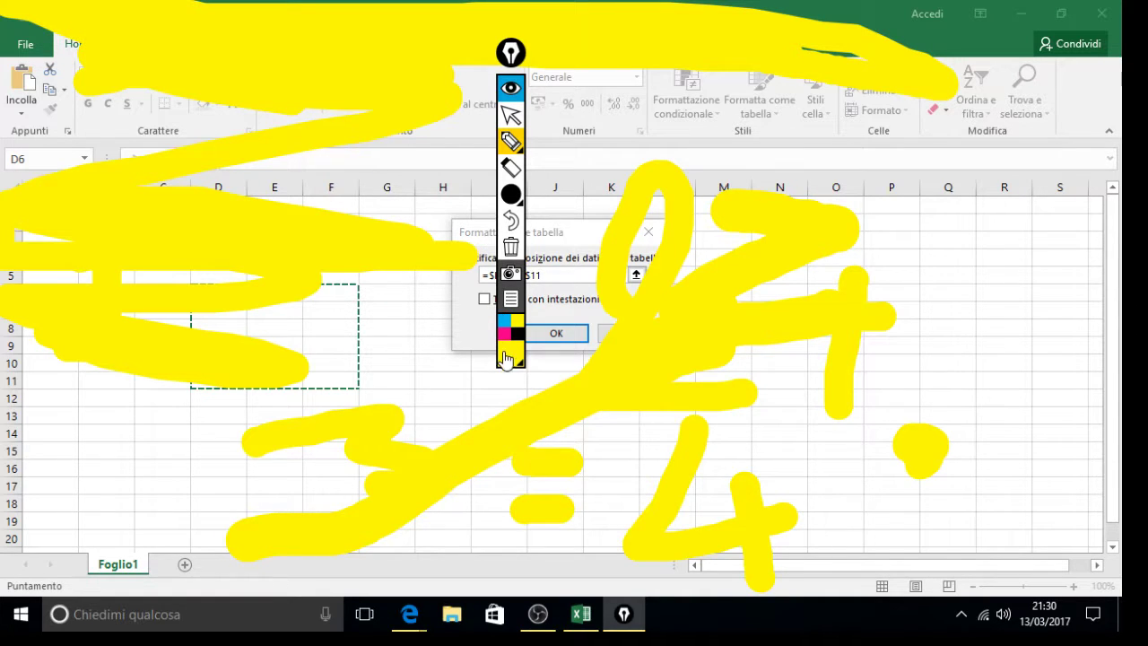
- Hide the Epic Pen drawings and confirm the table formatting for D6:F11 in Excel
click(510, 88)
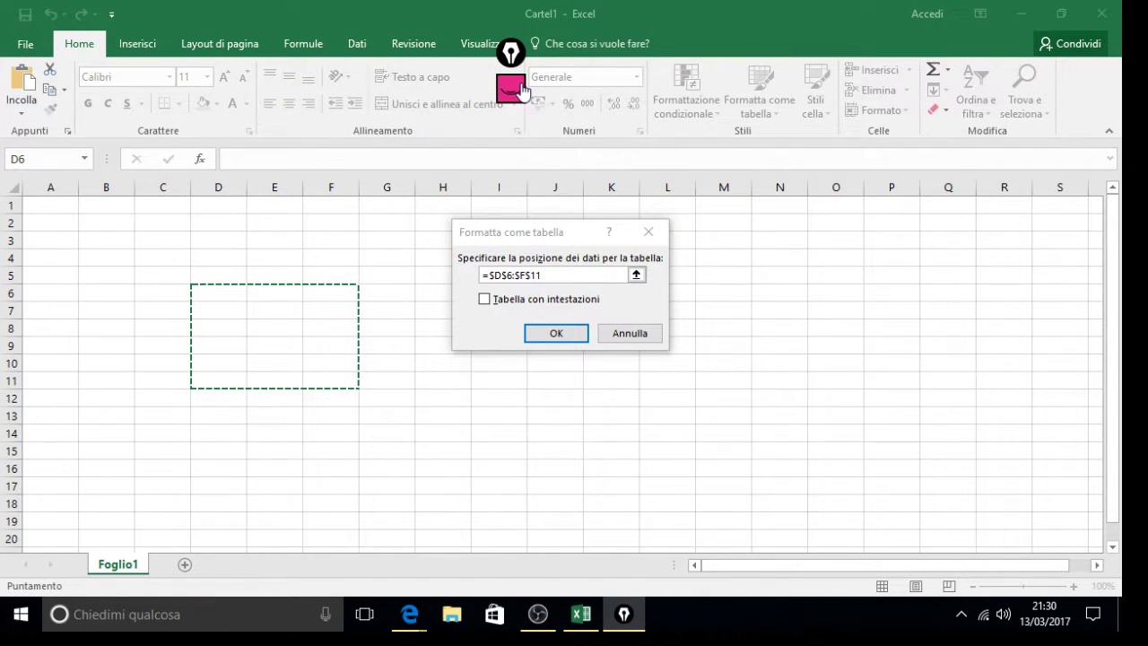
click(561, 333)
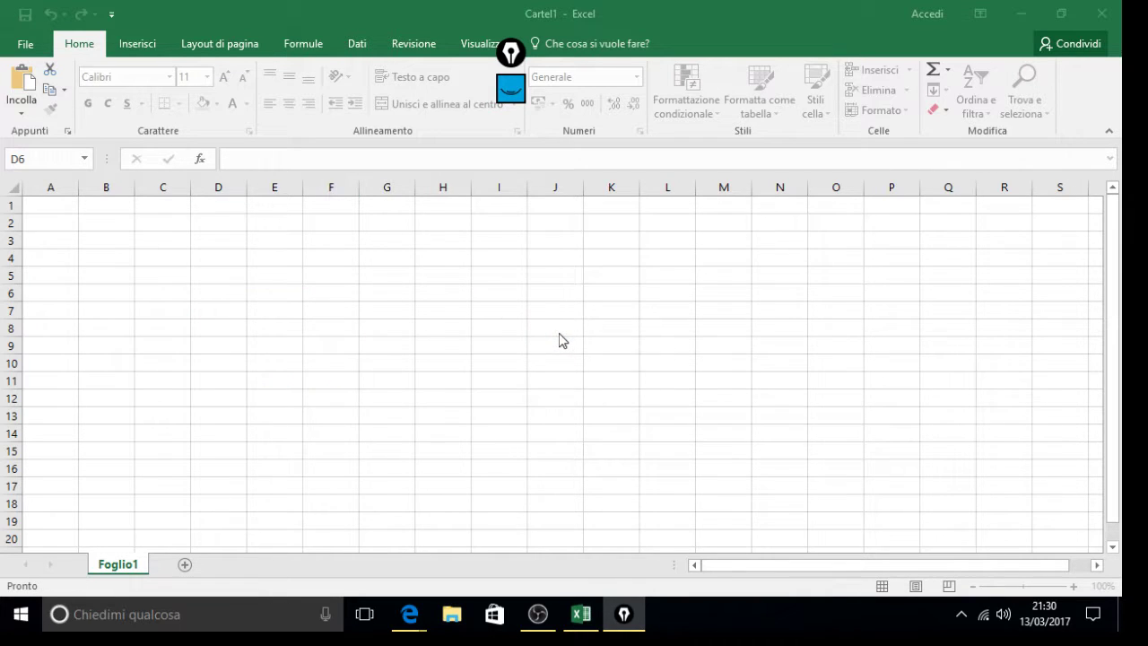
- Enter zalando in cell I6 and fill it down through I14
click(548, 299)
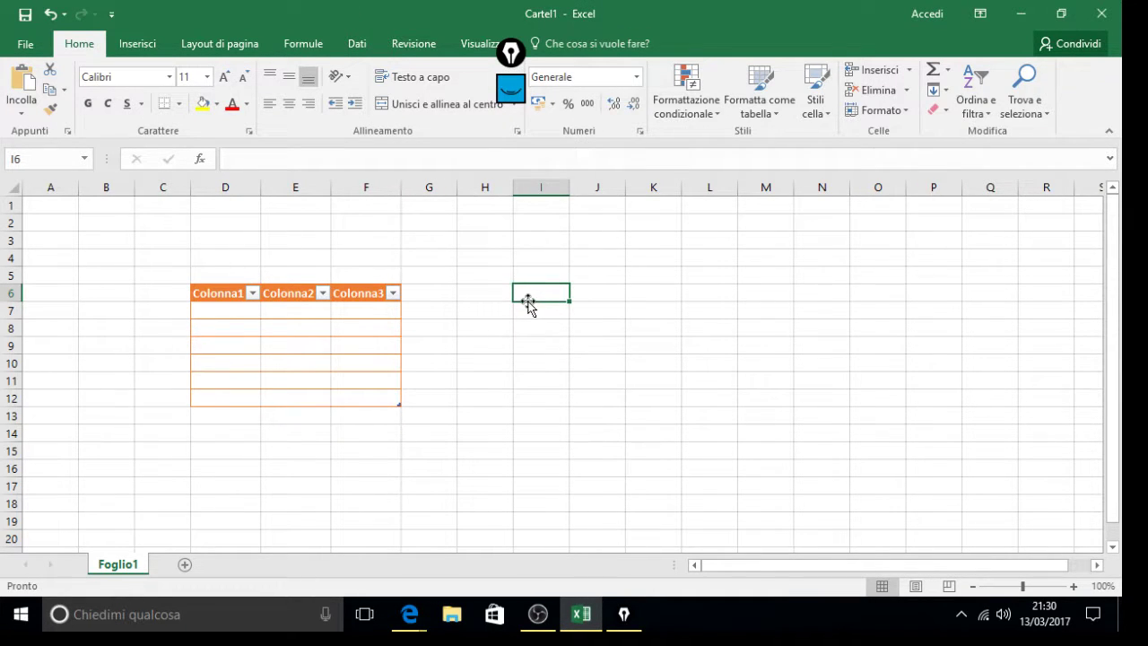
text(za)
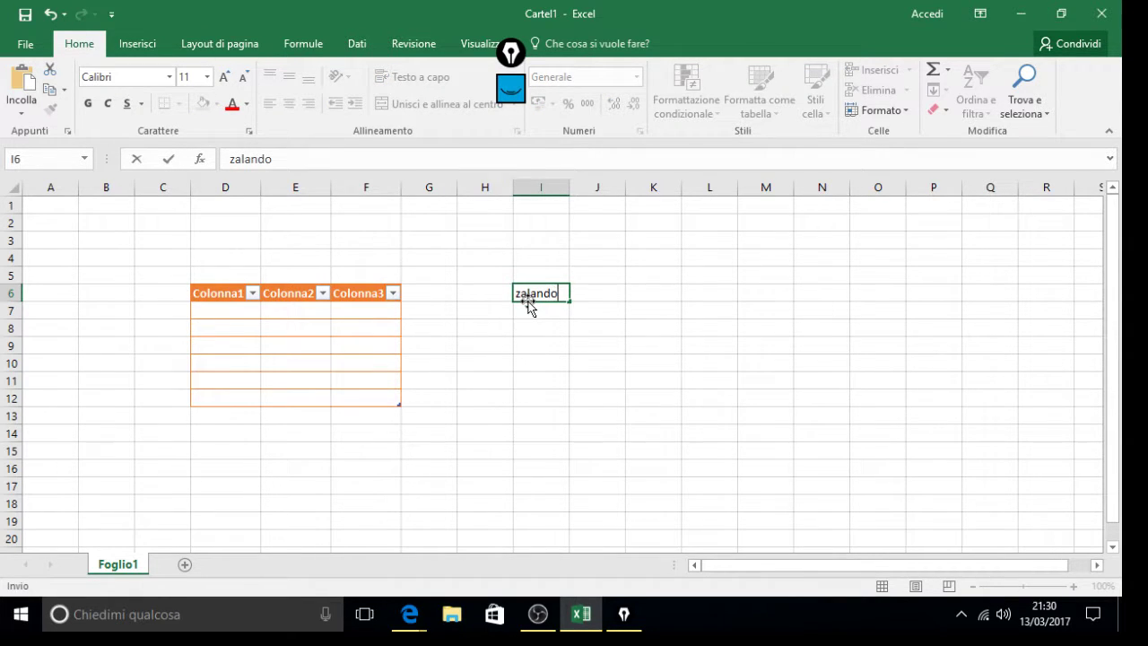
text(lando)
click(614, 292)
click(551, 295)
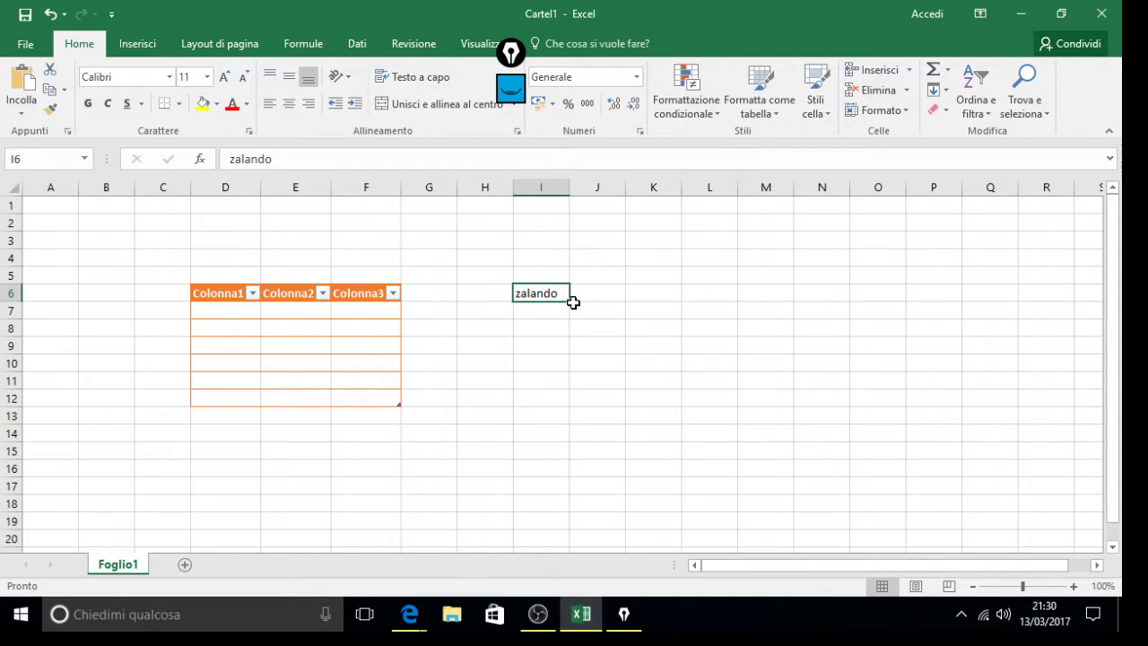
drag(571, 300, 567, 434)
click(614, 392)
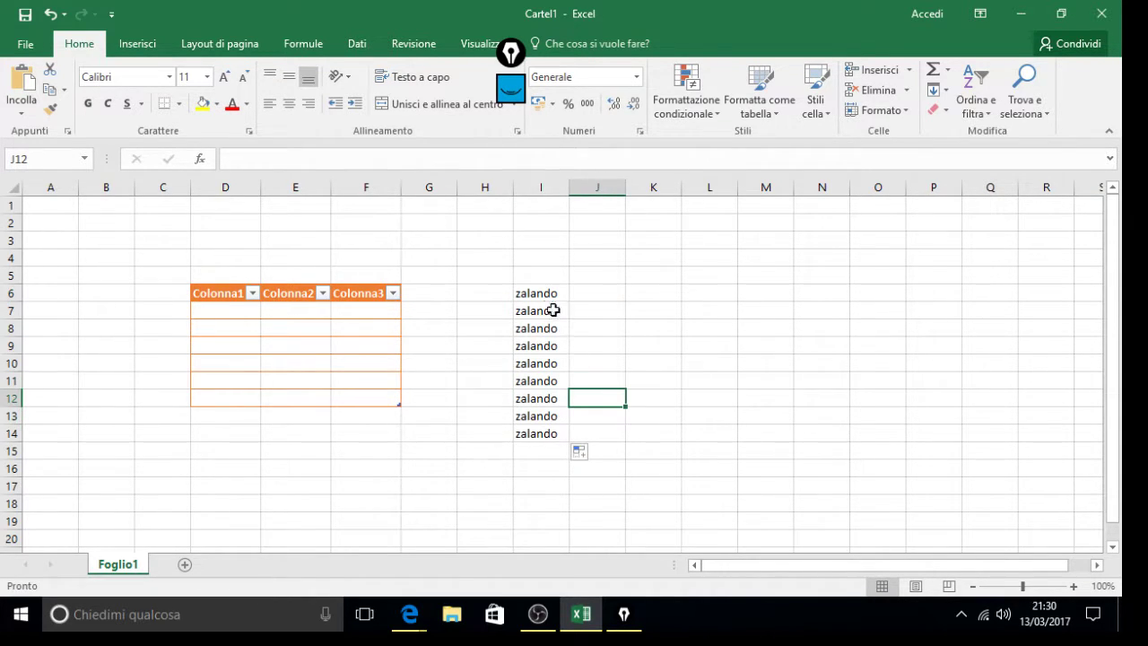
- Try the thousands-separator, percentage and decimal-place settings on I6:I15, and choose another number format for the range
drag(545, 295, 539, 449)
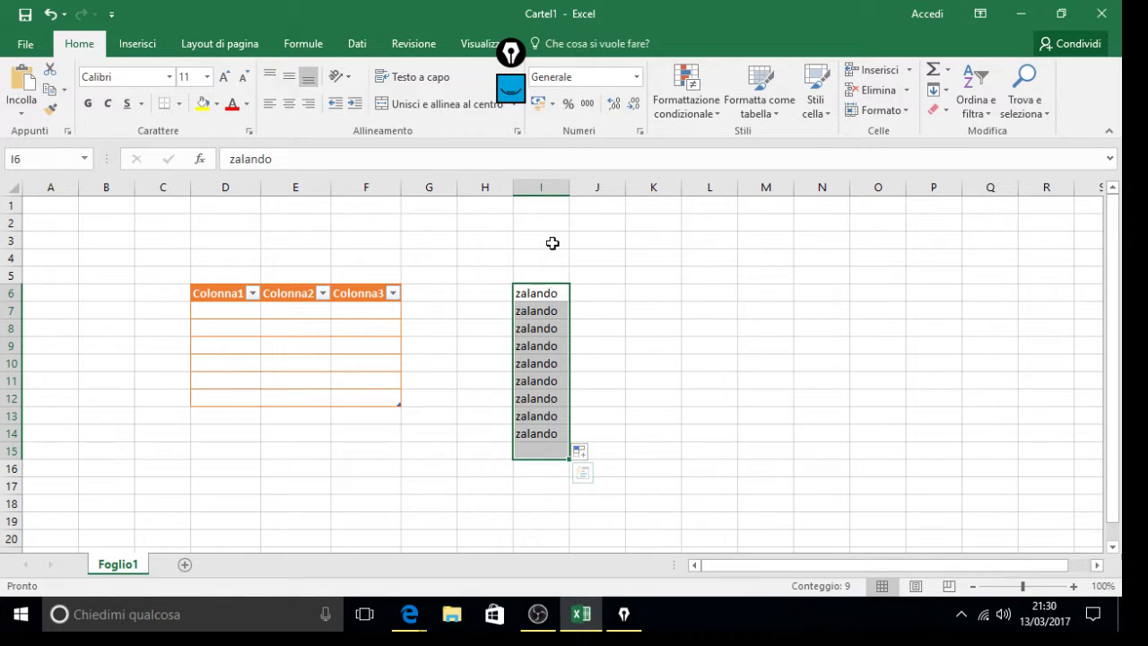
click(588, 104)
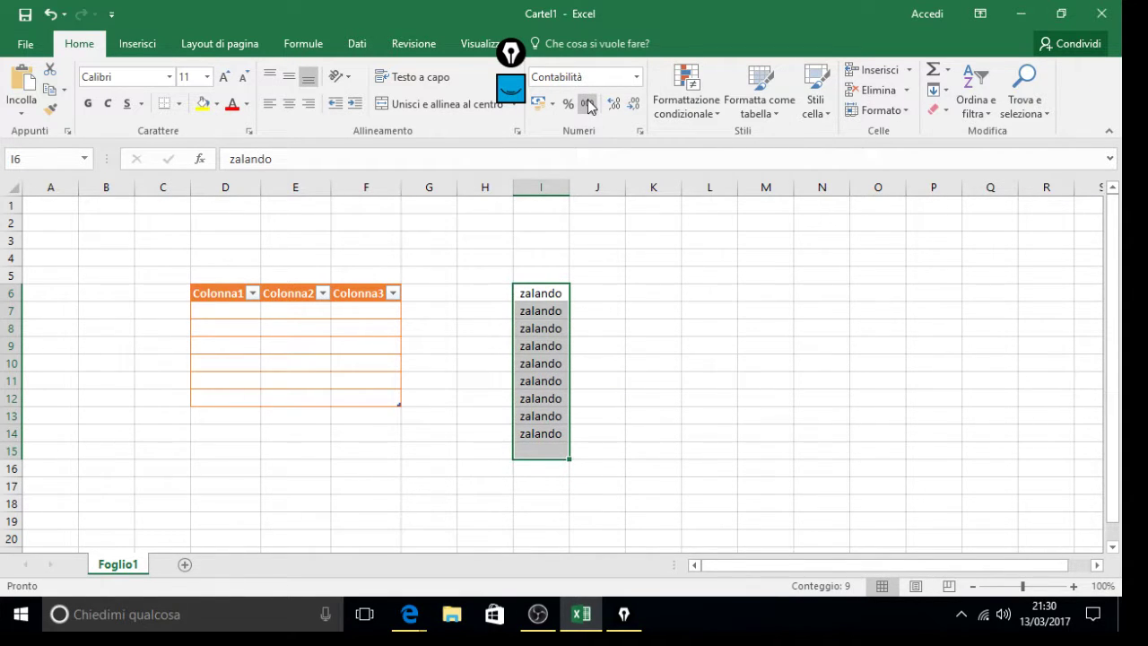
click(571, 103)
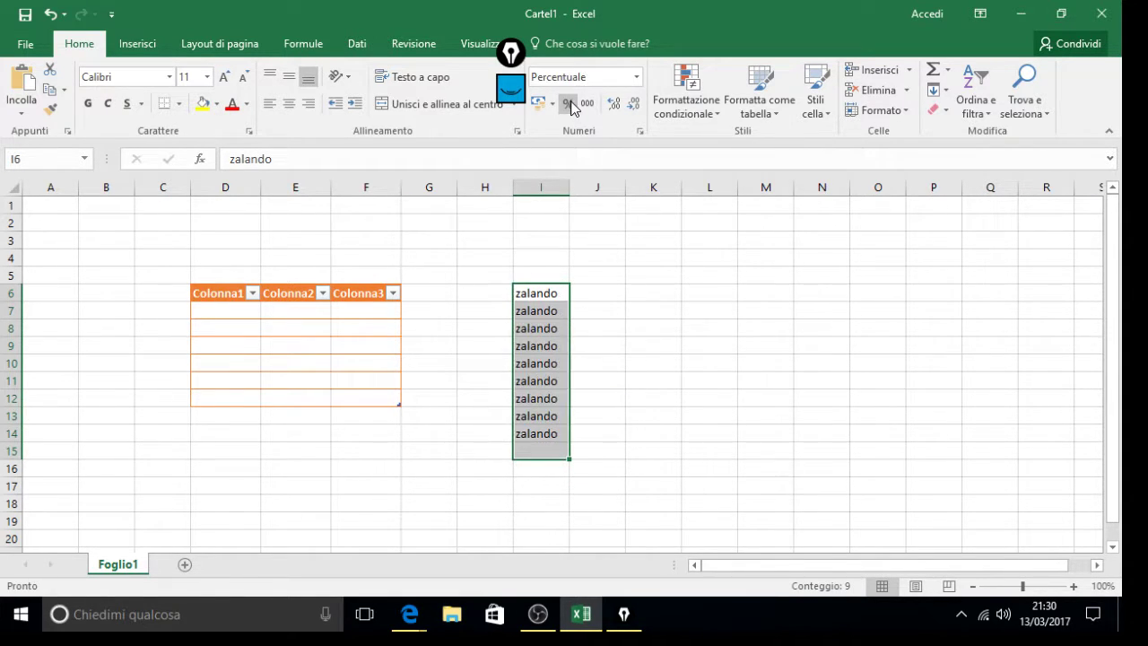
click(587, 103)
click(614, 105)
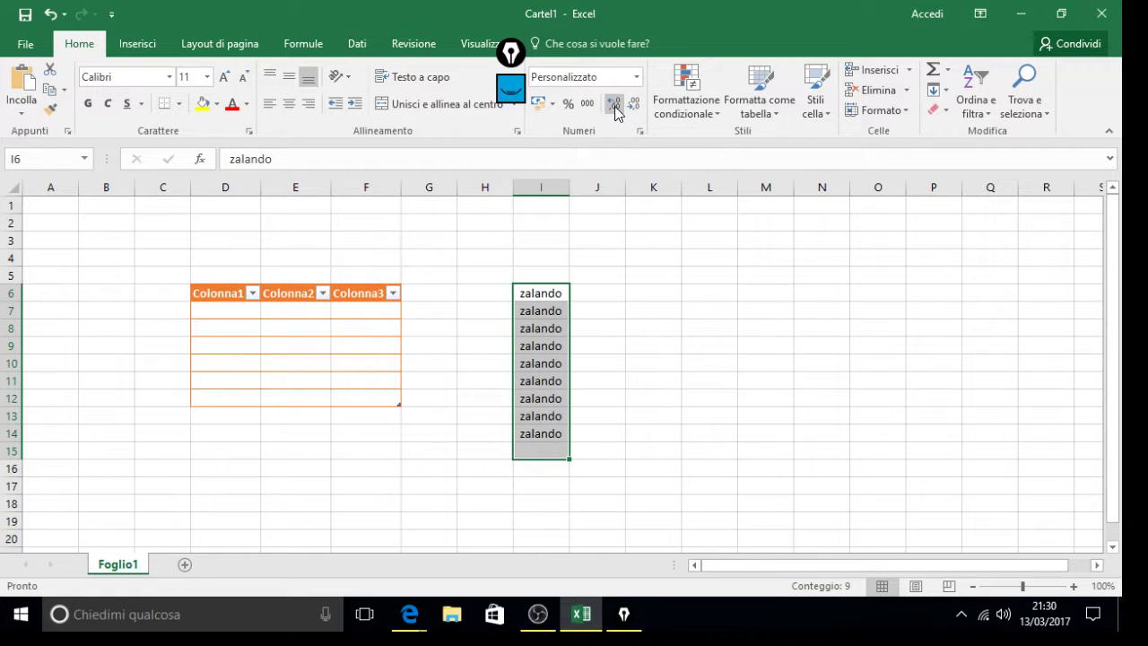
click(633, 104)
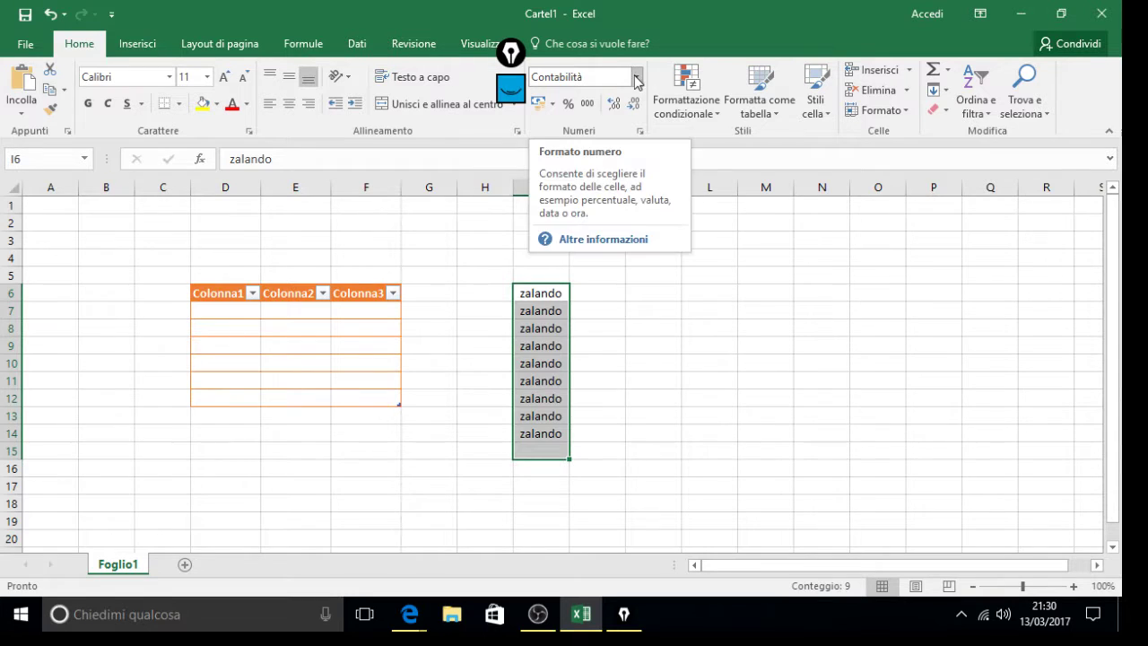
click(635, 77)
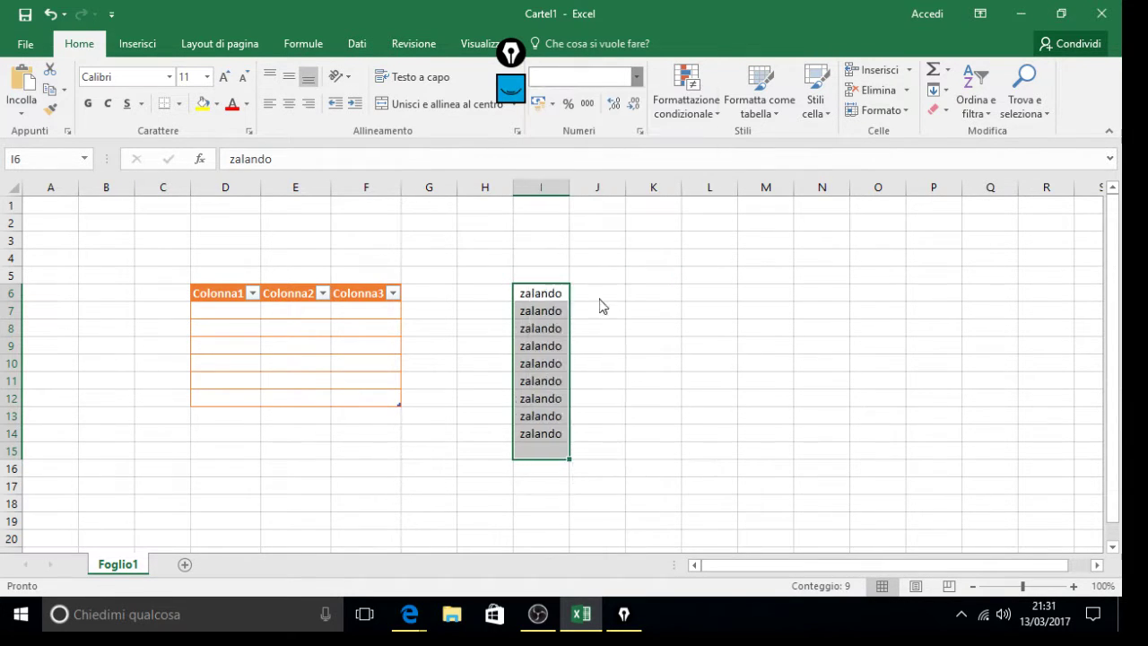
click(601, 261)
- Enter the date 2-5-2016 in cell J6
click(598, 298)
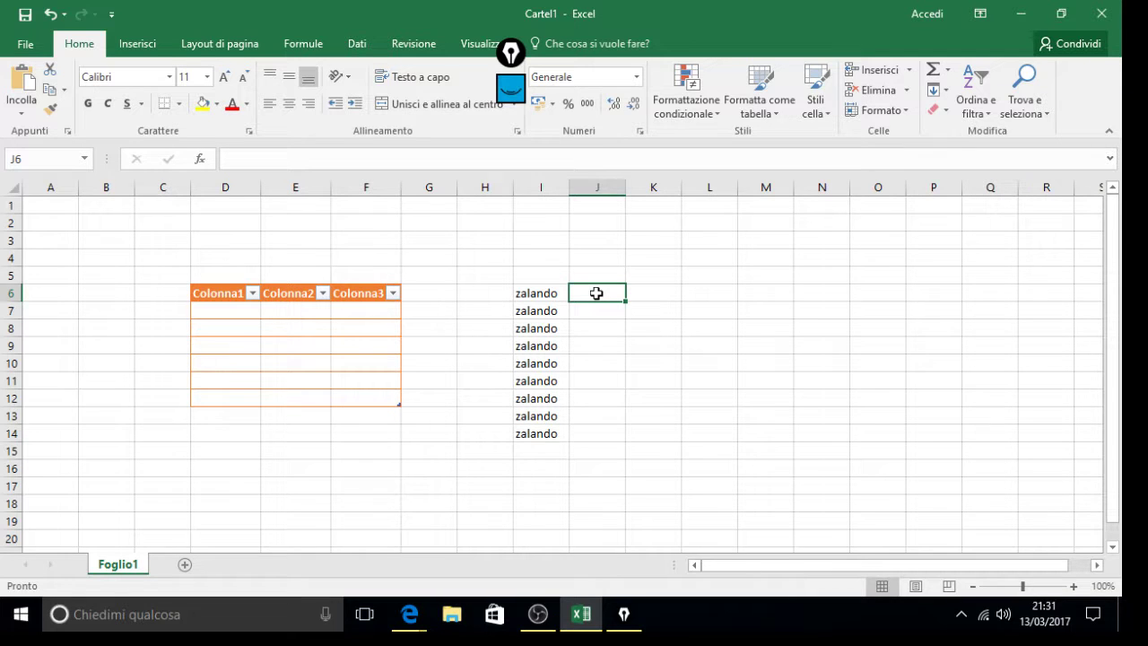
text(2-5-)
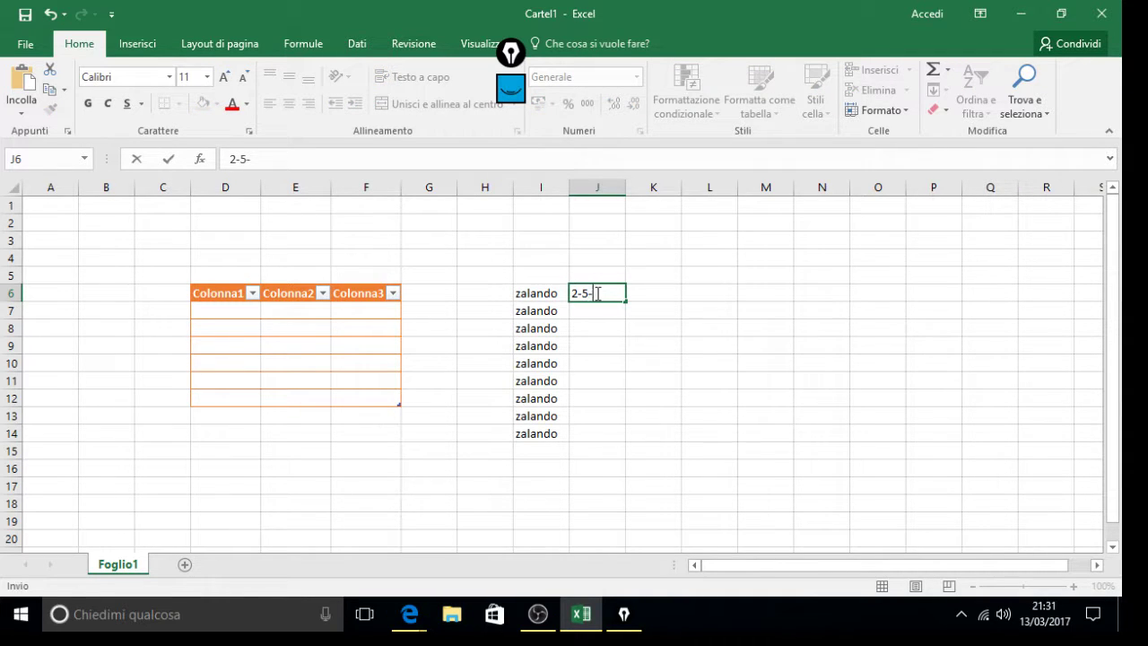
text(2016)
key(Return)
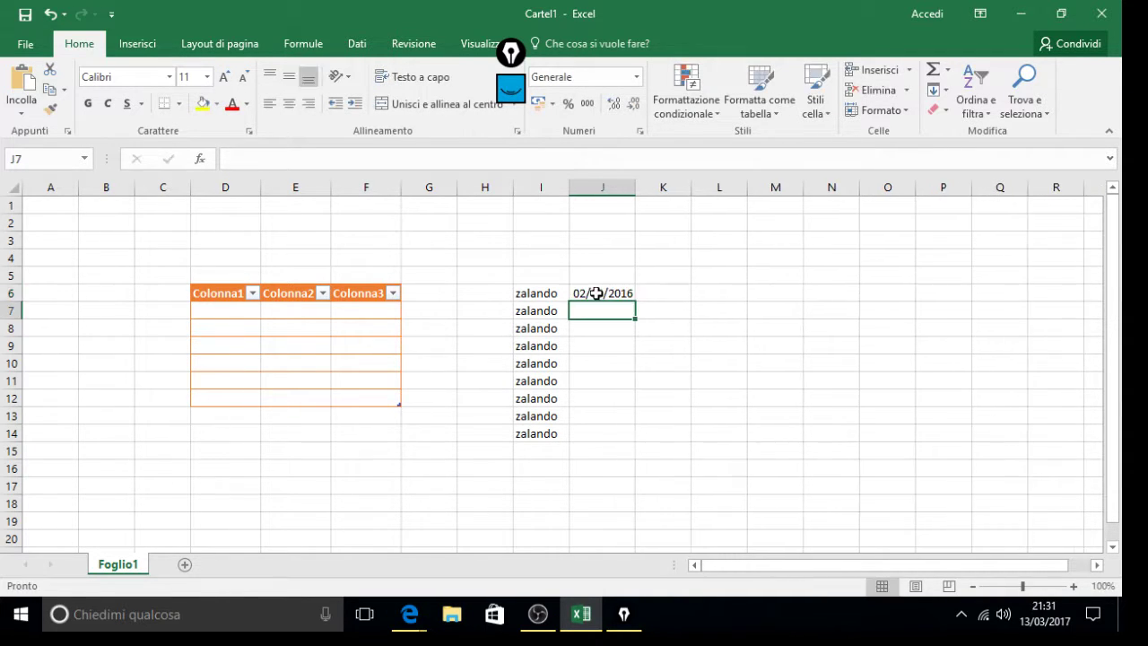
- Fill the date from J6 down through J14 and apply the thousands-separator number format to the range
click(619, 293)
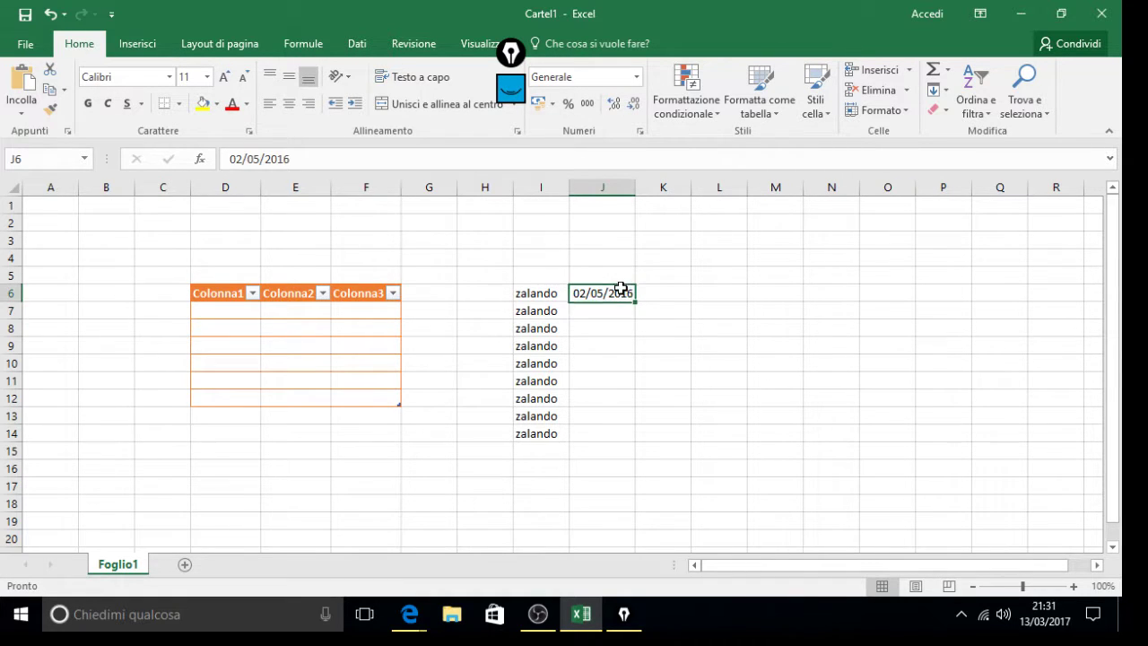
drag(635, 302, 603, 436)
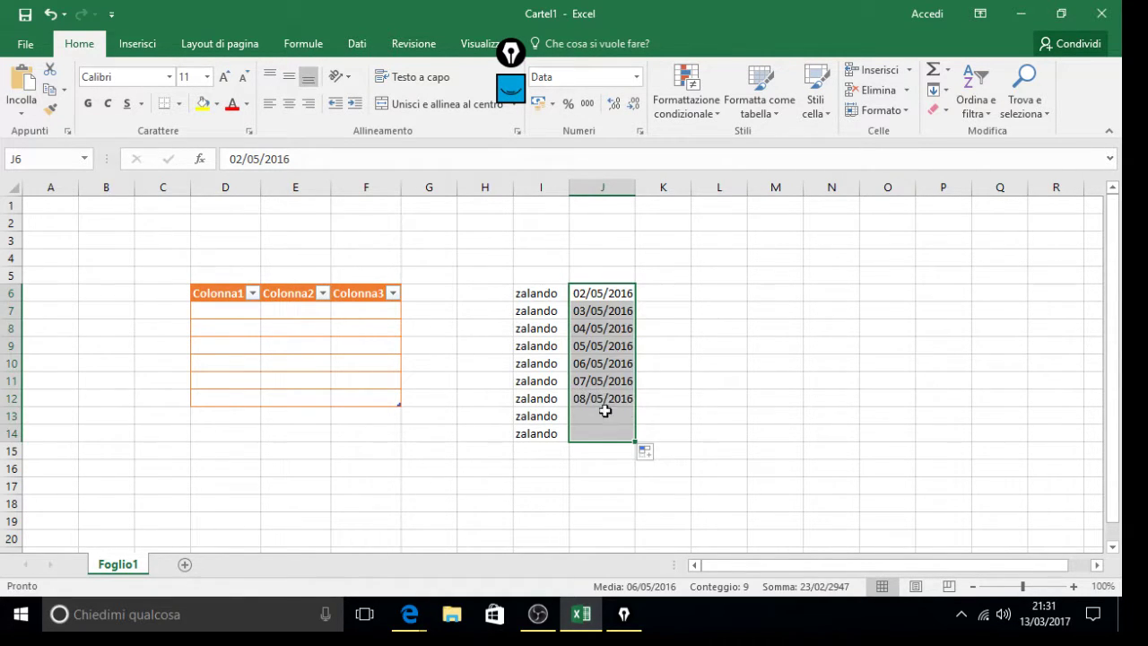
click(588, 104)
click(683, 291)
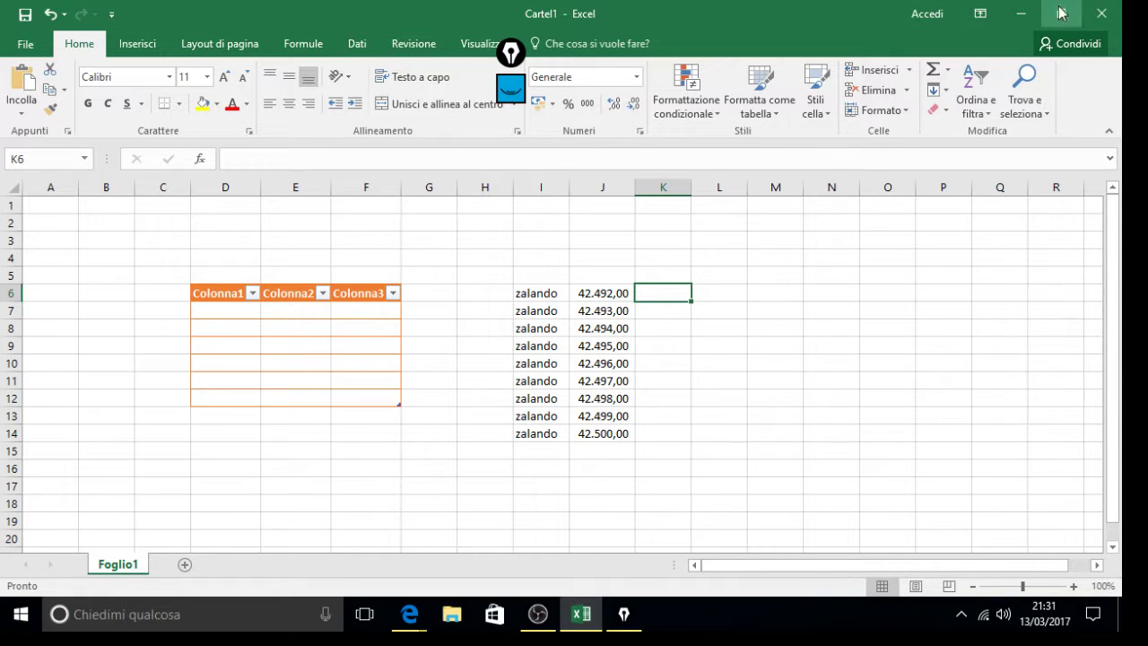
- Close the Cartel1 workbook without saving its changes and switch to the Edge start page
click(1101, 13)
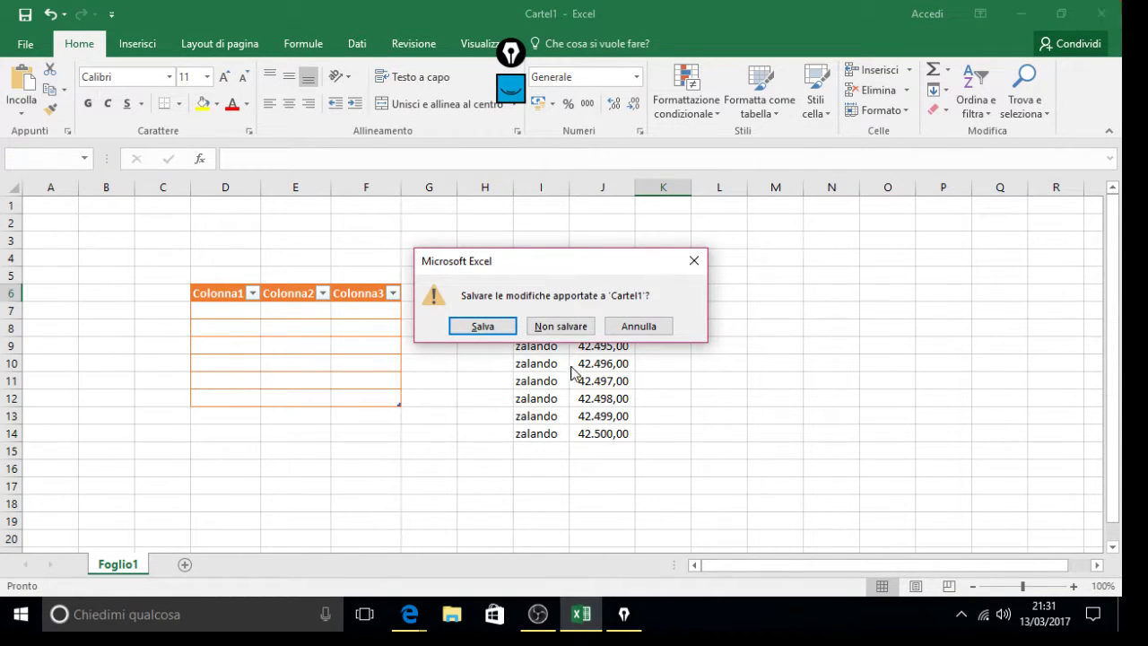
click(577, 325)
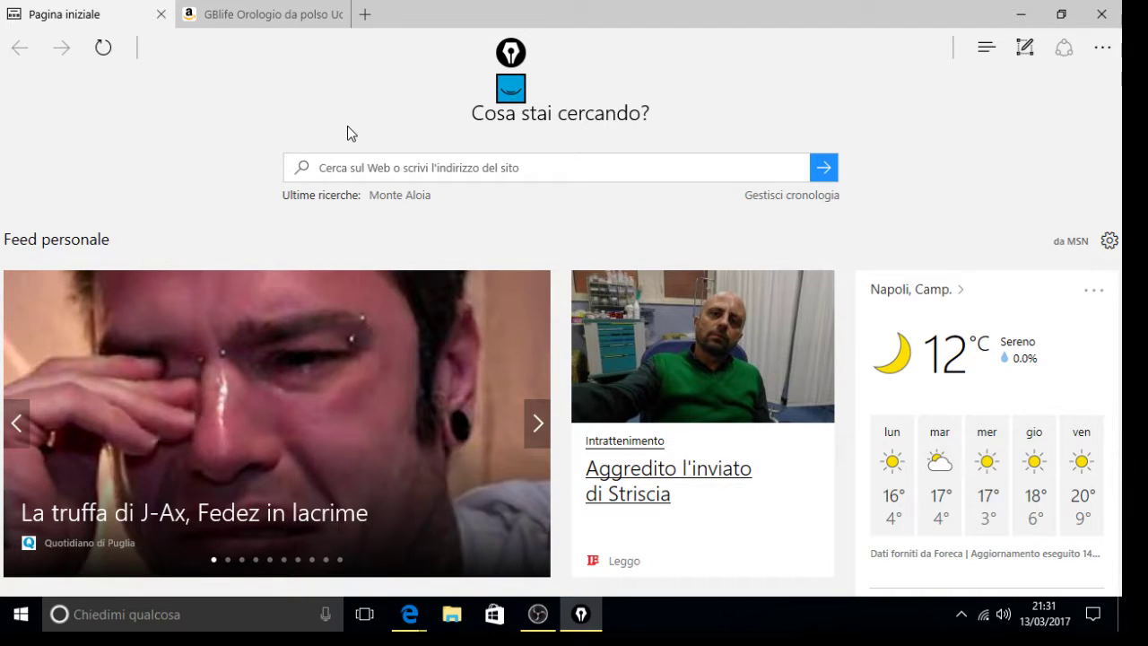
click(616, 8)
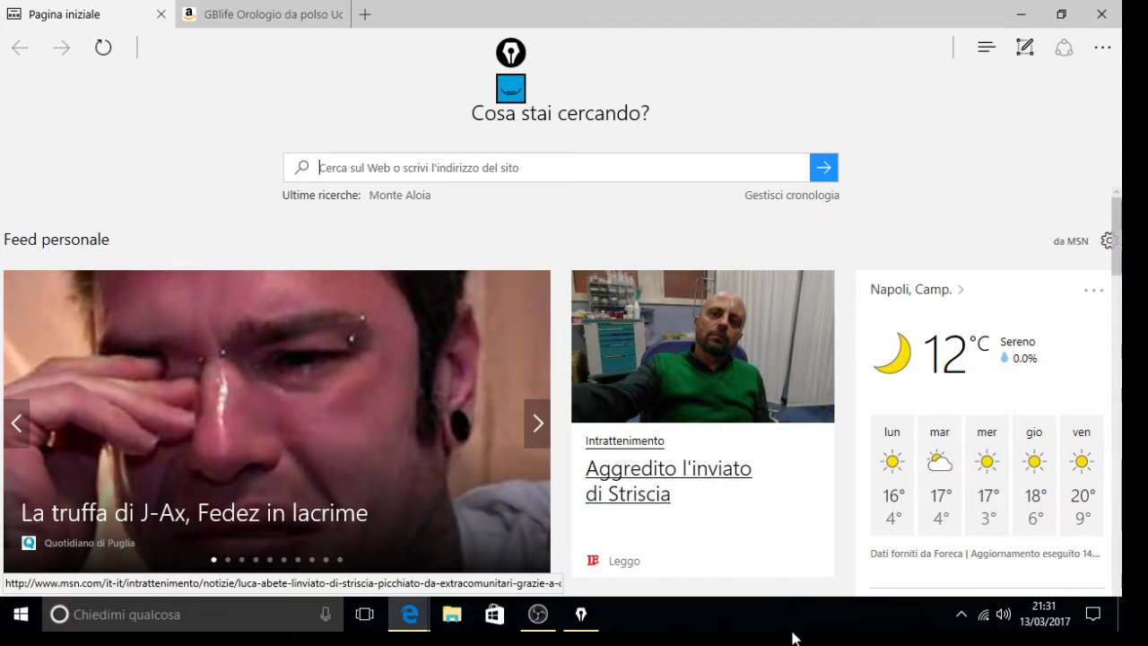
- Bring up the full Epic Pen toolbar and move it off the search field, beside the weather card
click(579, 619)
right_click(579, 618)
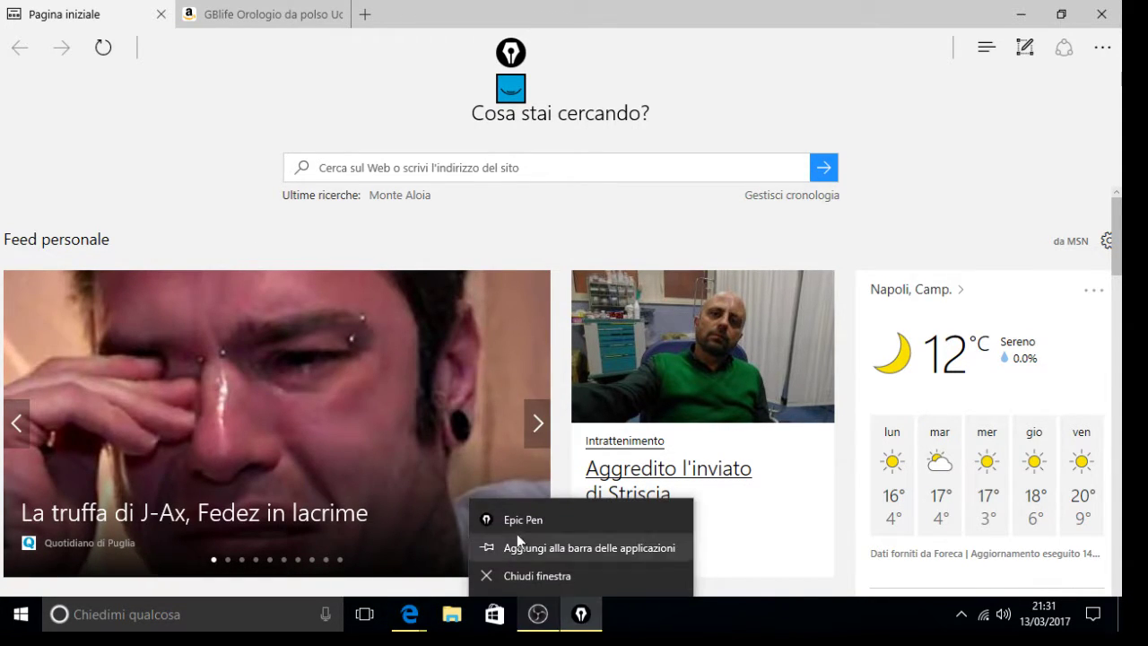
click(513, 521)
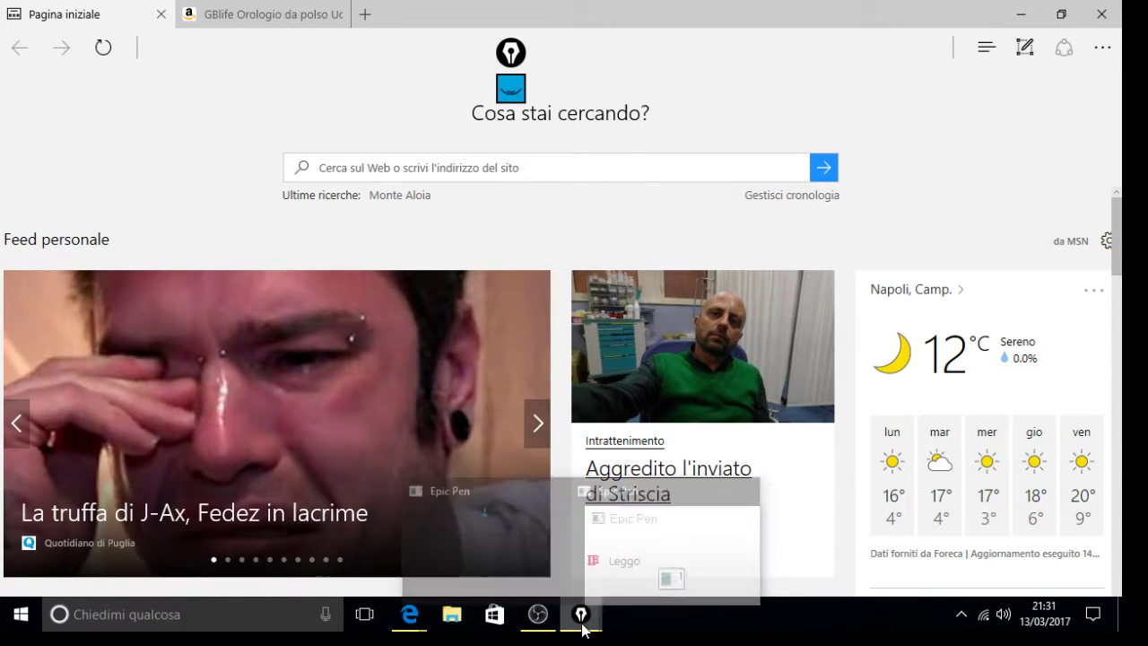
click(581, 617)
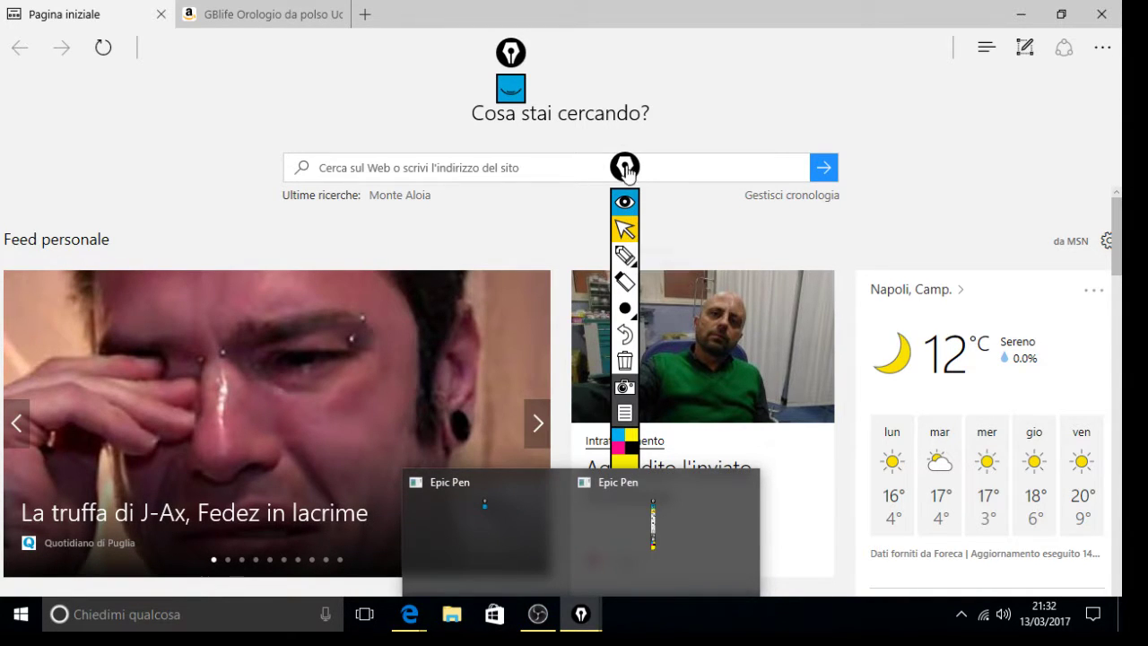
drag(624, 166, 974, 92)
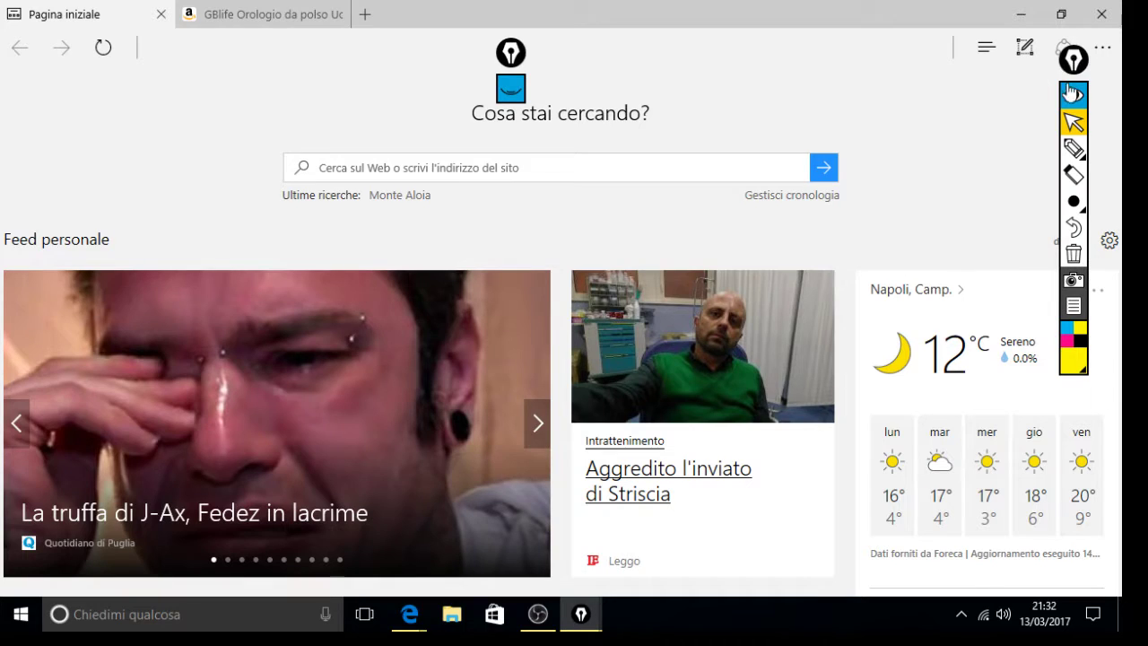
- Draw a yellow plus sign over the eye in the large news photo and an arrow pointing at the man in the second photo
click(1074, 143)
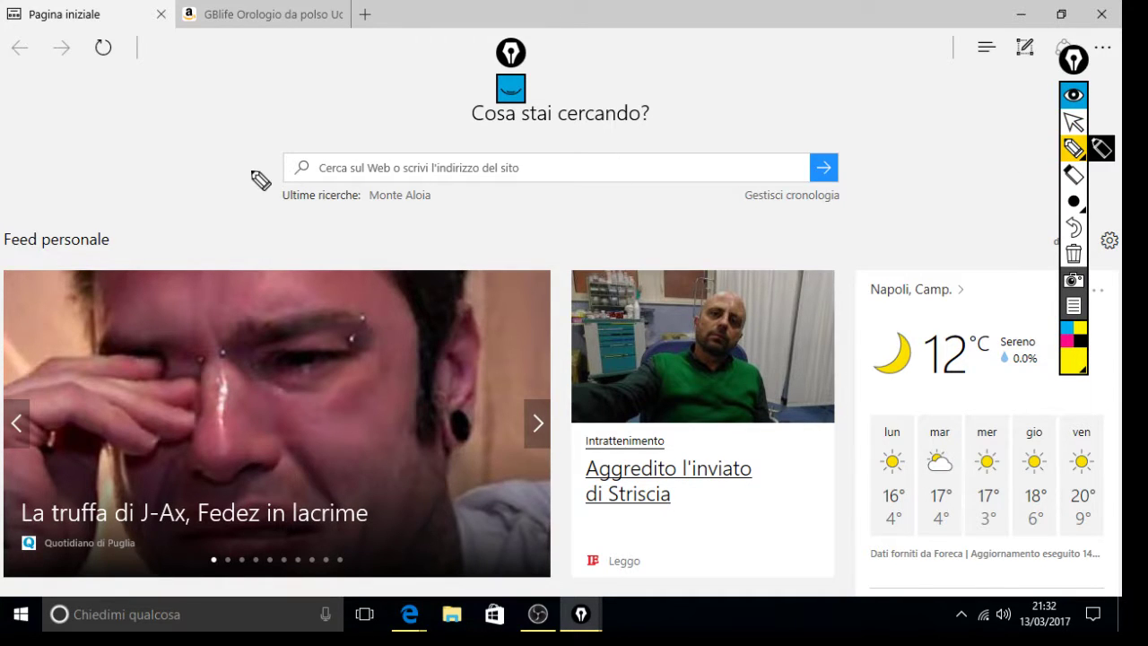
drag(277, 368, 314, 368)
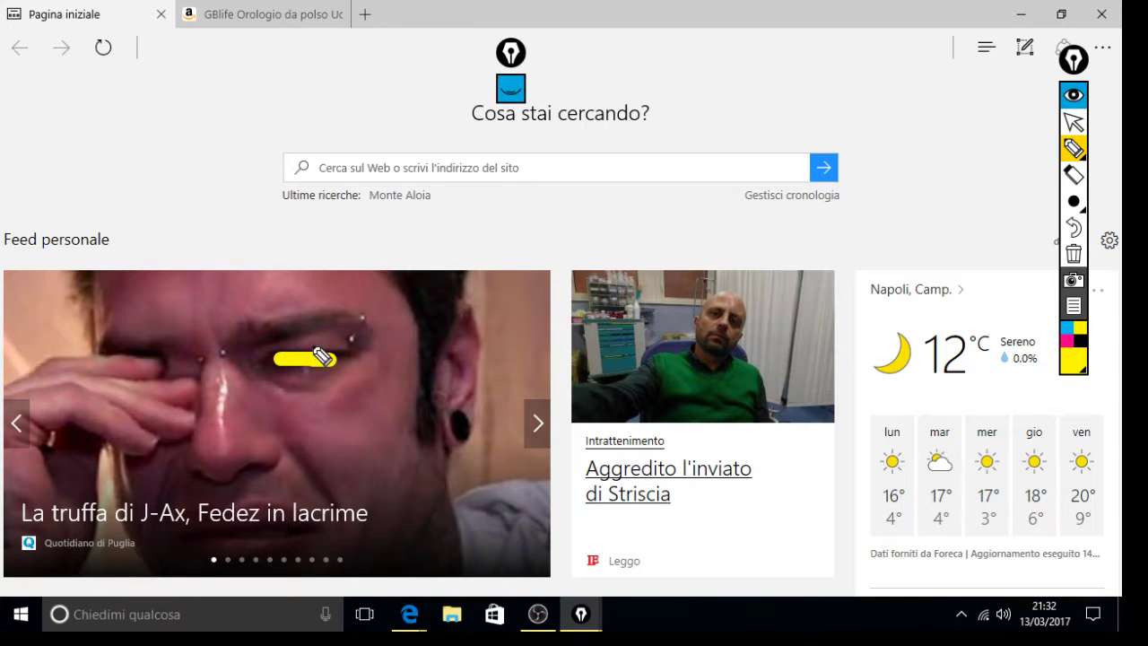
drag(305, 324, 306, 392)
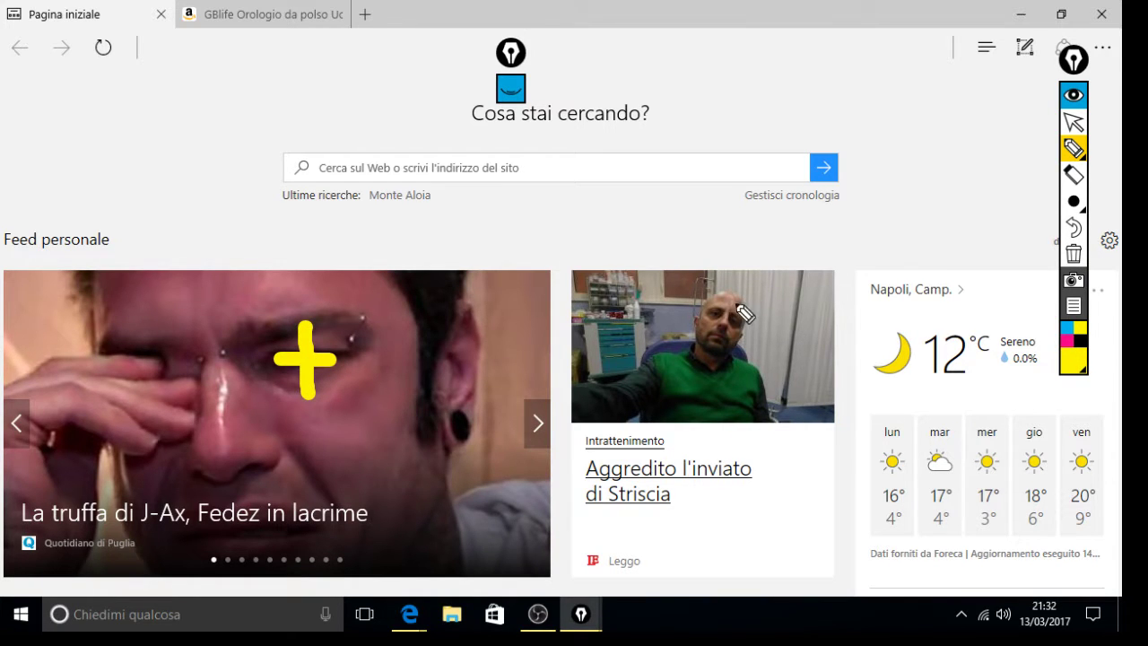
mouse_move(602, 201)
mouse_down()
mouse_move(687, 274)
mouse_move(691, 253)
mouse_move(701, 288)
mouse_move(672, 294)
mouse_up()
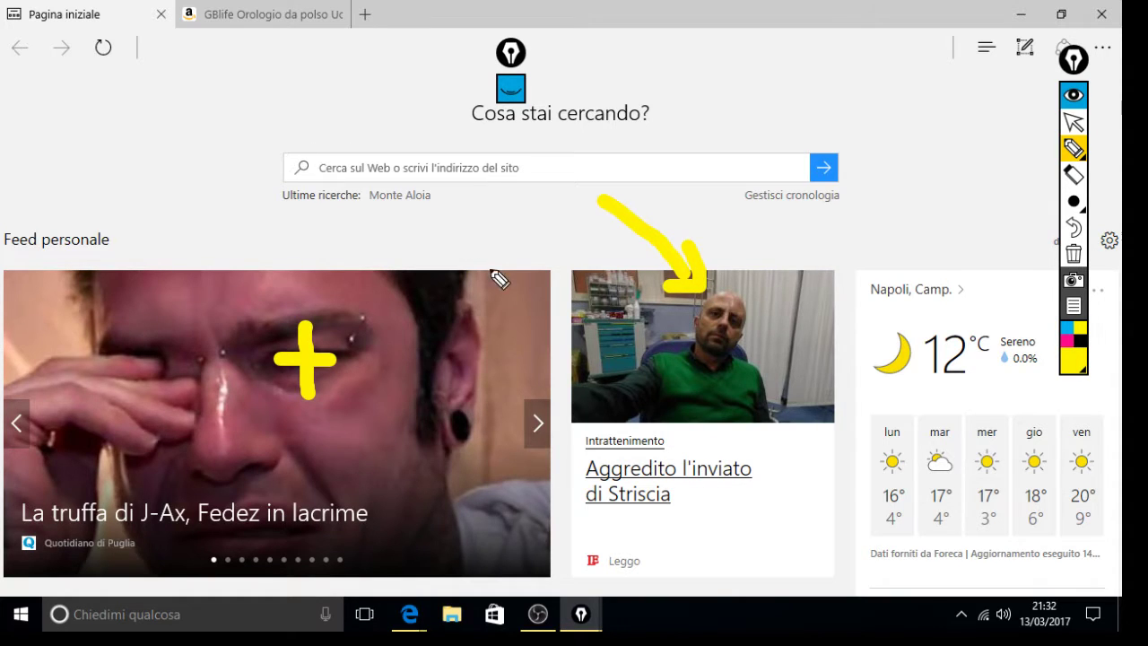
- Write large yellow letters A, S, C and R across the page above the news feed and circle Tuesday's 17° forecast
drag(65, 211, 224, 226)
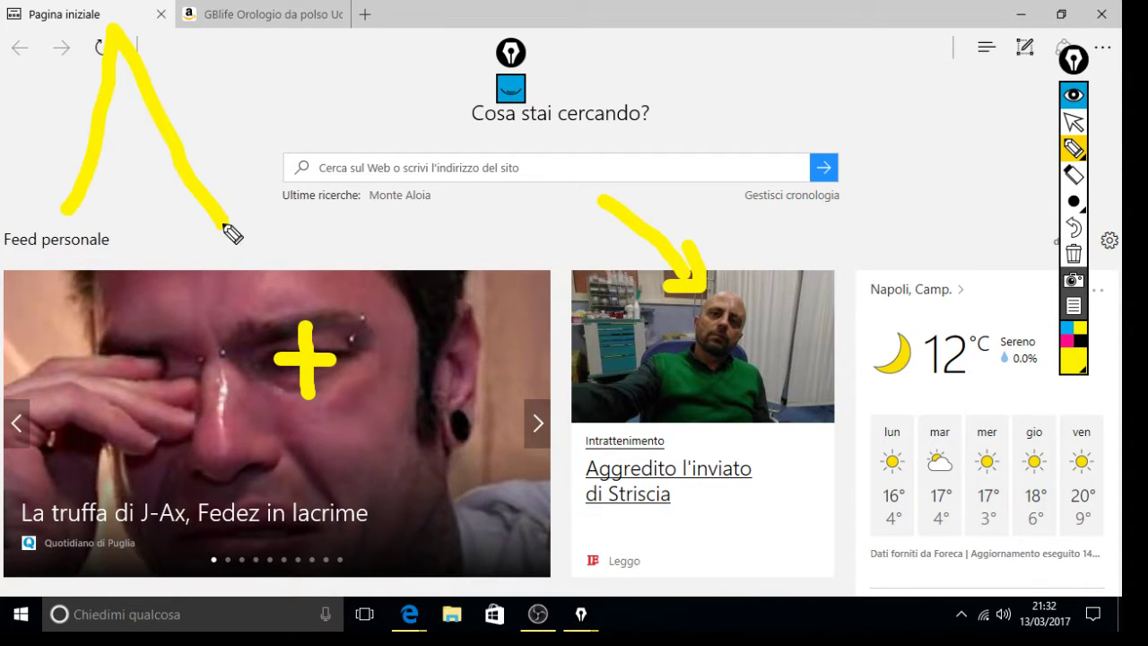
drag(11, 115, 280, 161)
mouse_move(318, 109)
mouse_down()
mouse_move(293, 159)
mouse_move(290, 149)
mouse_up()
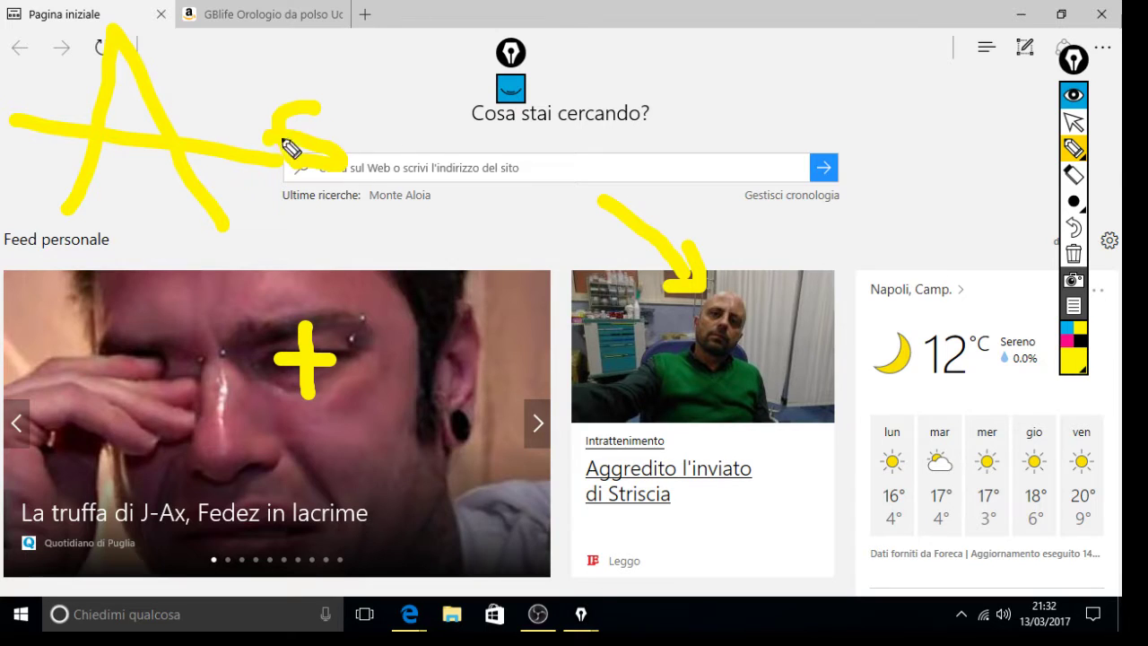
mouse_move(475, 130)
mouse_down()
mouse_move(376, 146)
mouse_move(462, 177)
mouse_up()
mouse_move(509, 141)
mouse_down()
mouse_move(520, 224)
mouse_move(512, 206)
mouse_move(616, 228)
mouse_up()
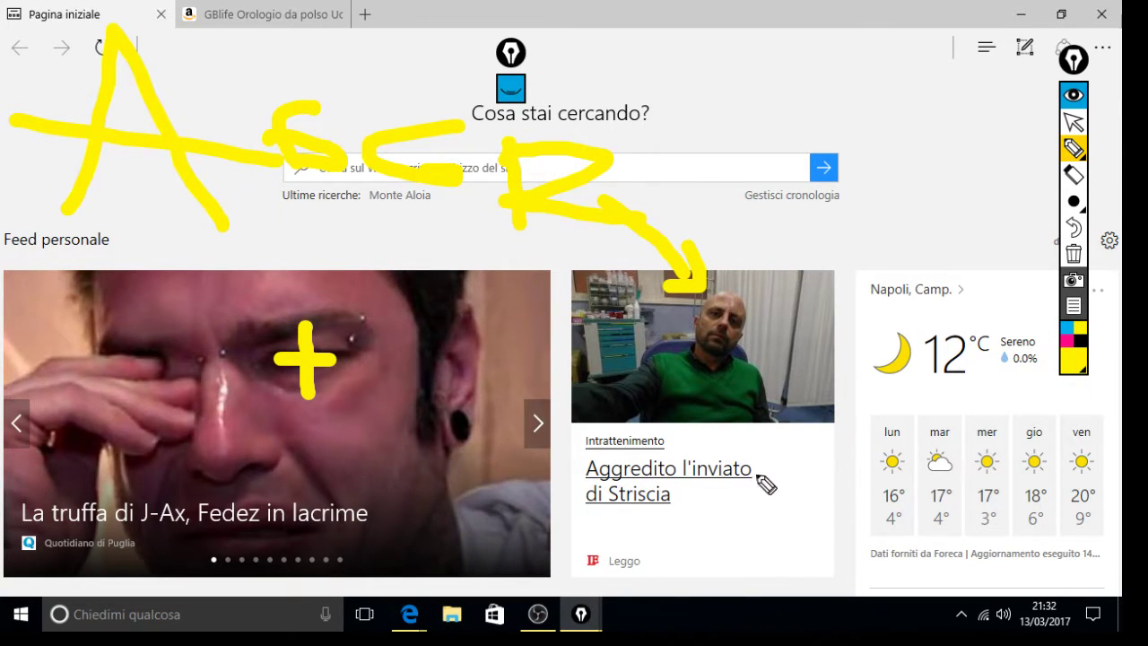
mouse_move(934, 466)
mouse_down()
mouse_move(892, 464)
mouse_move(956, 514)
mouse_move(935, 466)
mouse_up()
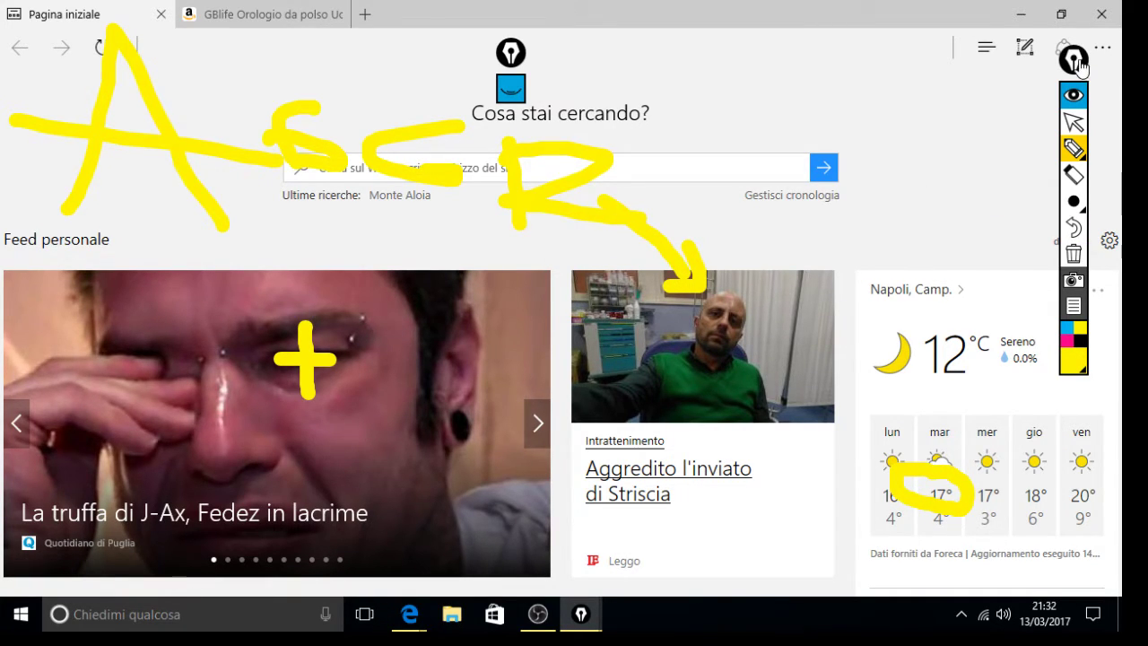
- Hide the Epic Pen drawings and toolbar, and switch to OBS
click(1073, 94)
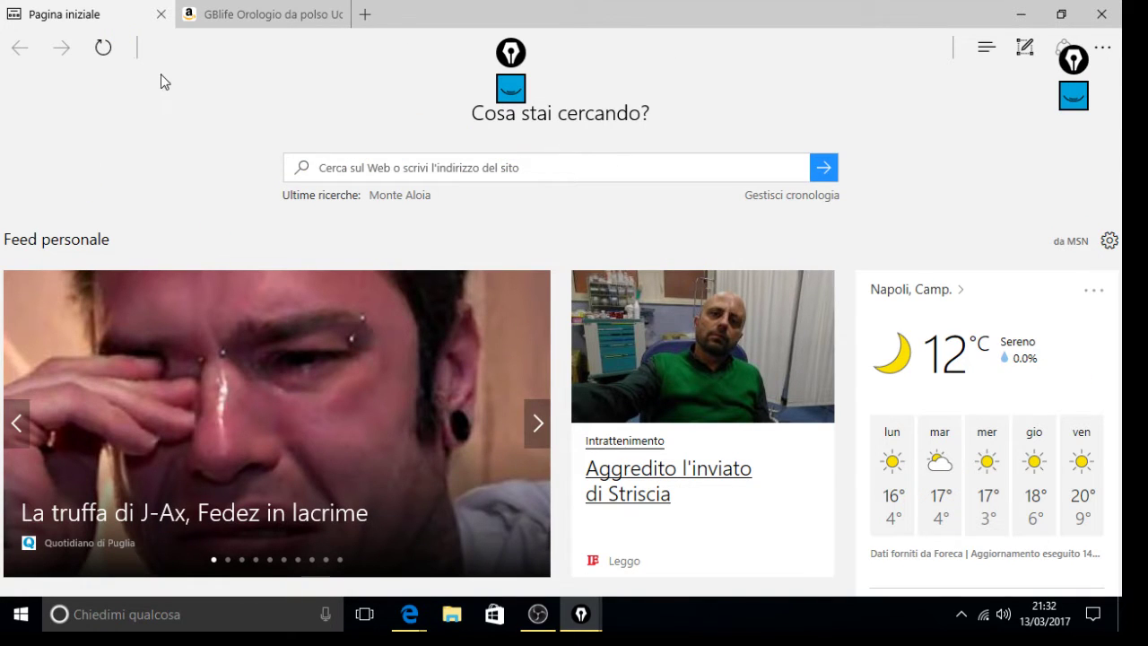
click(537, 614)
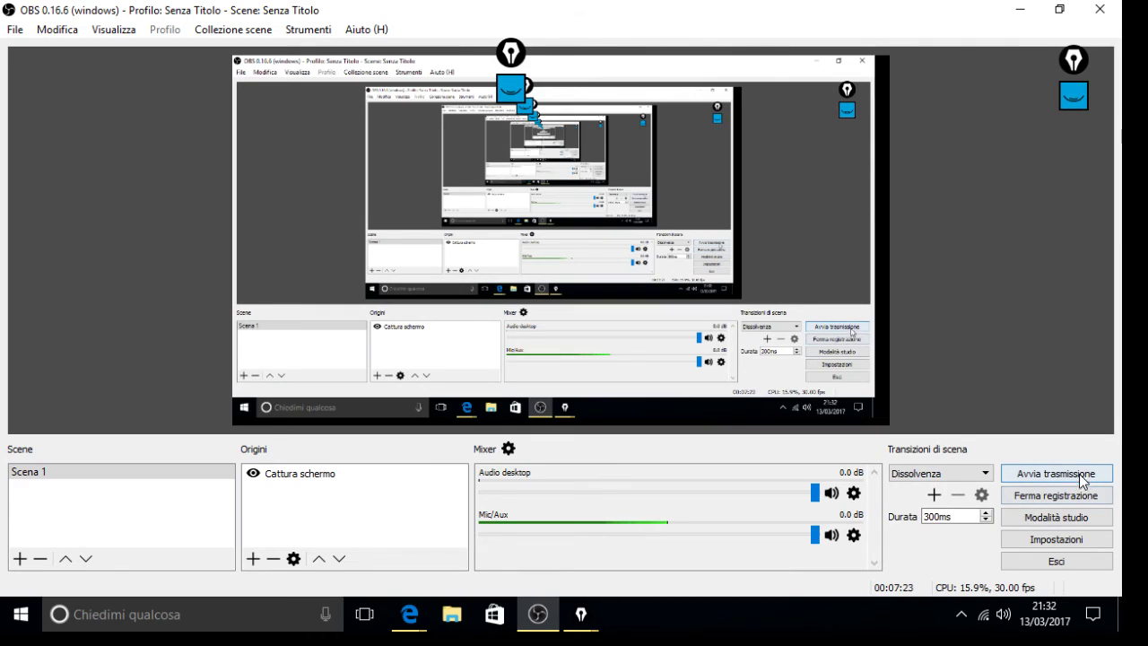